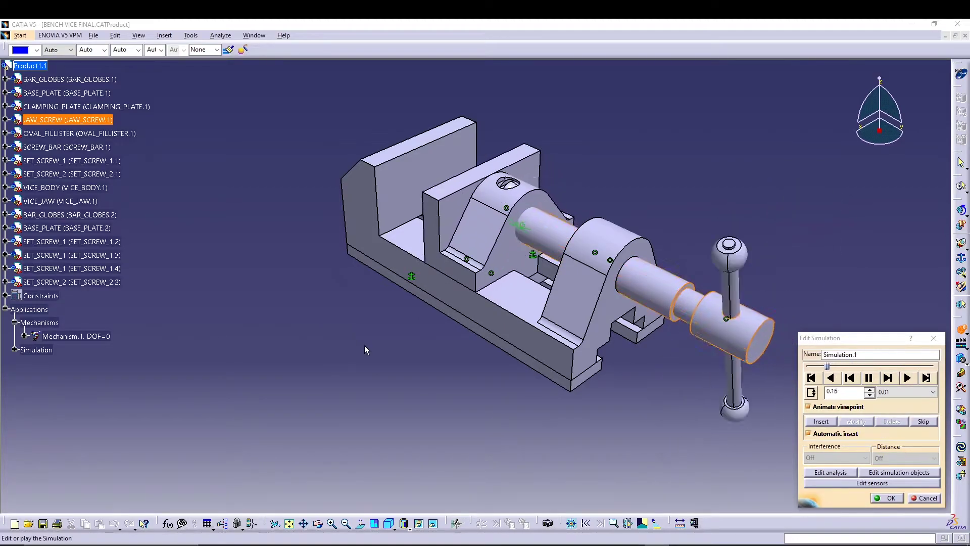
Cancel the screw simulation so the vice resets to its original position.
{"action": "left_click", "coordinate": [925, 498]}
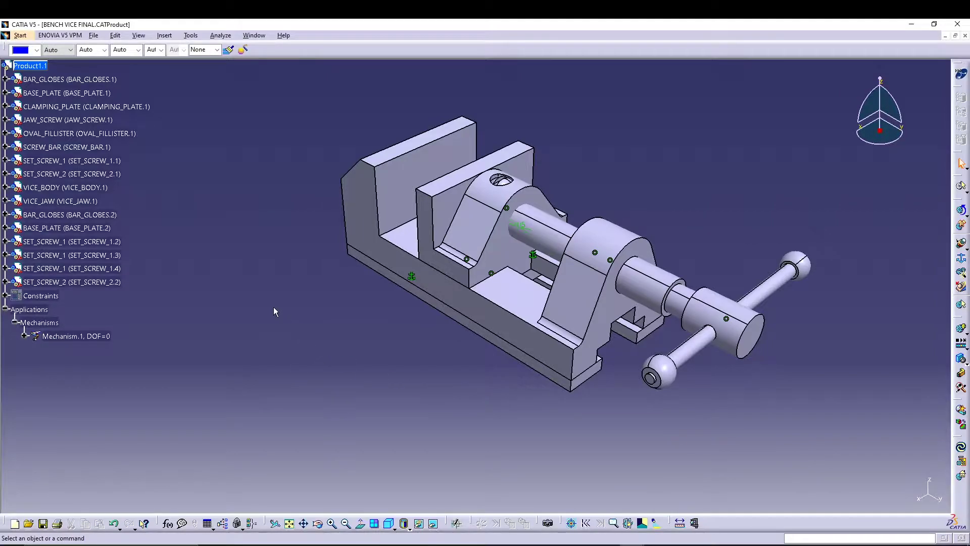
Close the vice assembly without saving and reopen BENCH VICE FINAL.CATProduct from recent files.
{"action": "left_click", "coordinate": [965, 36]}
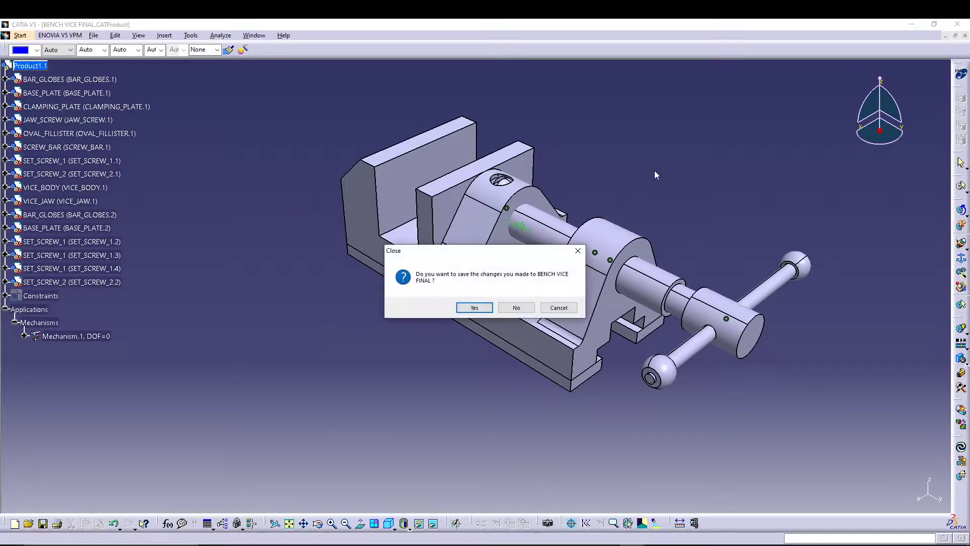
{"action": "left_click", "coordinate": [516, 308]}
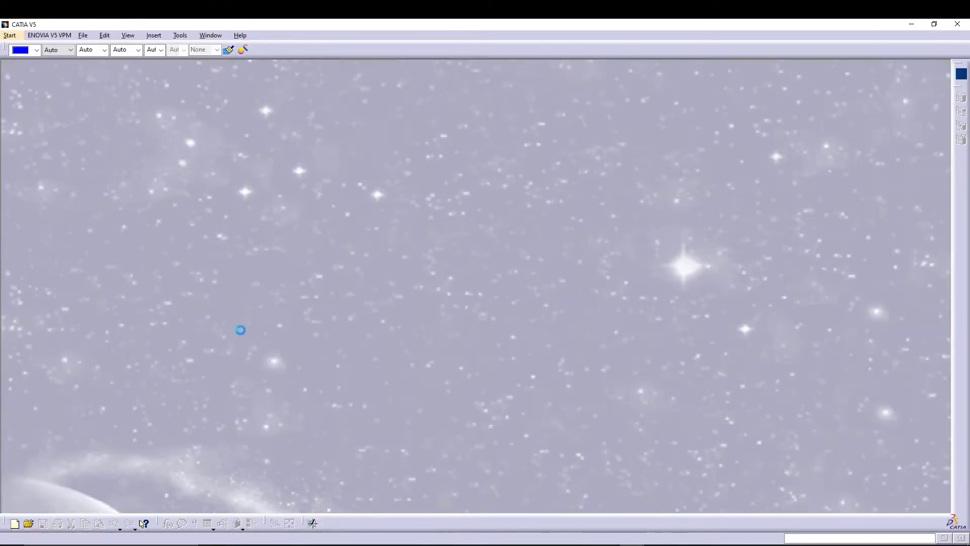
{"action": "left_click", "coordinate": [83, 37]}
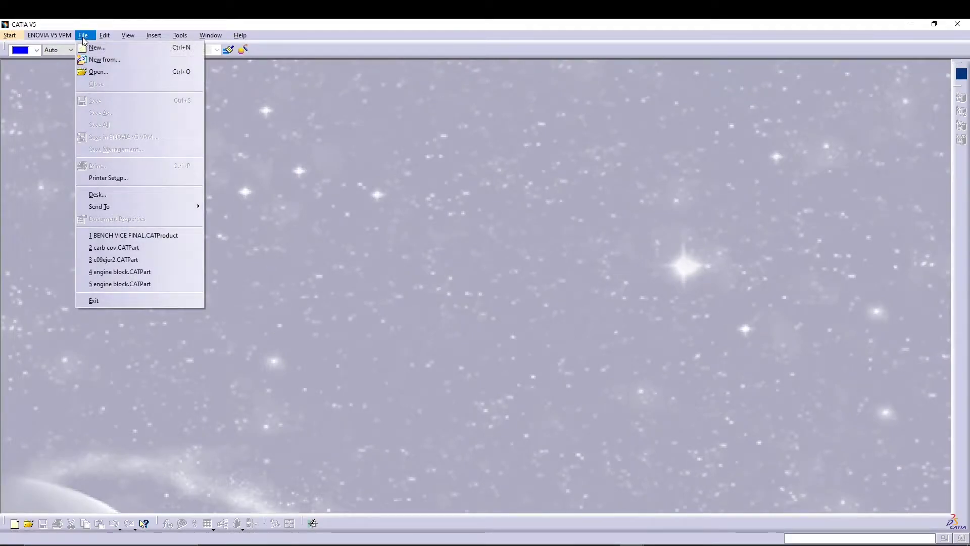
{"action": "left_click", "coordinate": [134, 235]}
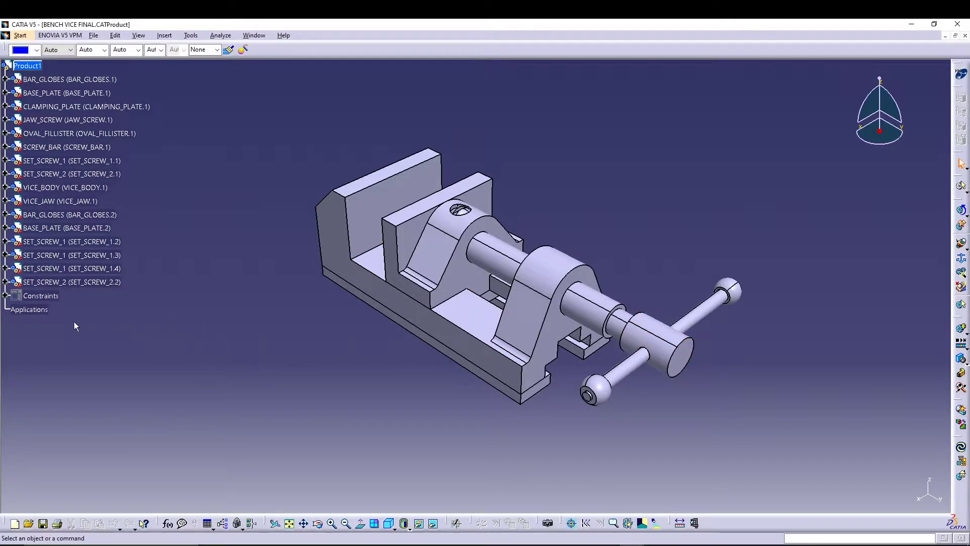
Delete the Constraints node from the bench vice specification tree.
{"action": "mouse_move", "coordinate": [274, 349]}
{"action": "middle_mouse_down"}
{"action": "mouse_move", "coordinate": [304, 325]}
{"action": "mouse_move", "coordinate": [286, 364]}
{"action": "mouse_move", "coordinate": [275, 343]}
{"action": "middle_mouse_up"}
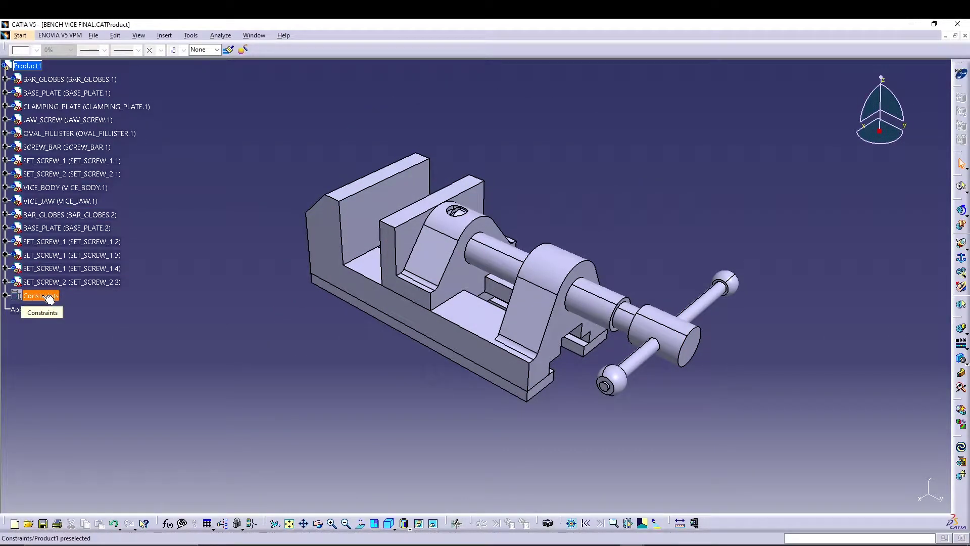
{"action": "left_click", "coordinate": [49, 299]}
{"action": "key", "text": "Delete"}
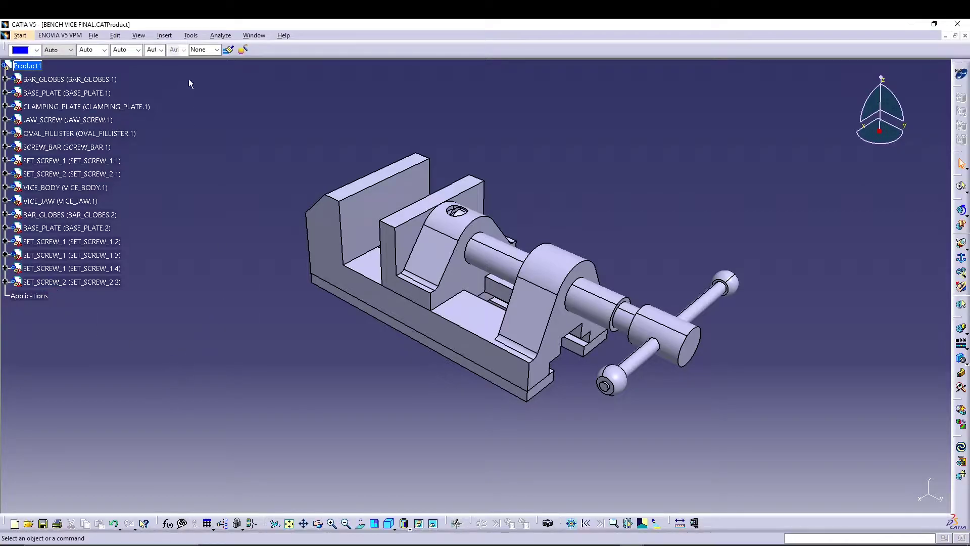
{"action": "type", "text": "S"}
{"action": "mouse_move", "coordinate": [265, 365]}
{"action": "middle_mouse_down"}
{"action": "mouse_move", "coordinate": [351, 448]}
{"action": "mouse_move", "coordinate": [373, 392]}
{"action": "mouse_move", "coordinate": [369, 437]}
{"action": "mouse_move", "coordinate": [366, 400]}
{"action": "mouse_move", "coordinate": [329, 365]}
{"action": "mouse_move", "coordinate": [338, 379]}
{"action": "middle_mouse_up"}
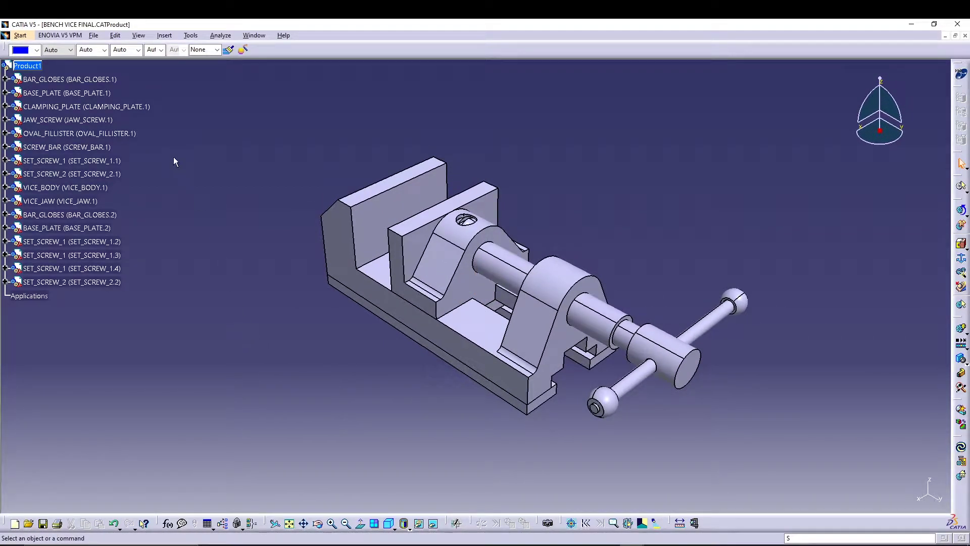
Create Mechanism.1 with New Mechanism and set the base plate as its fixed part.
{"action": "left_click", "coordinate": [167, 36]}
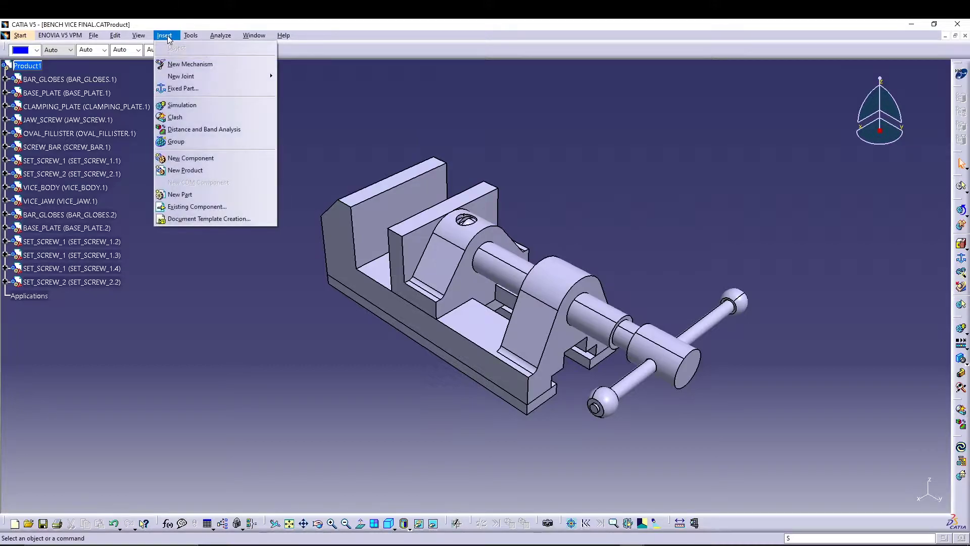
{"action": "left_click", "coordinate": [188, 65]}
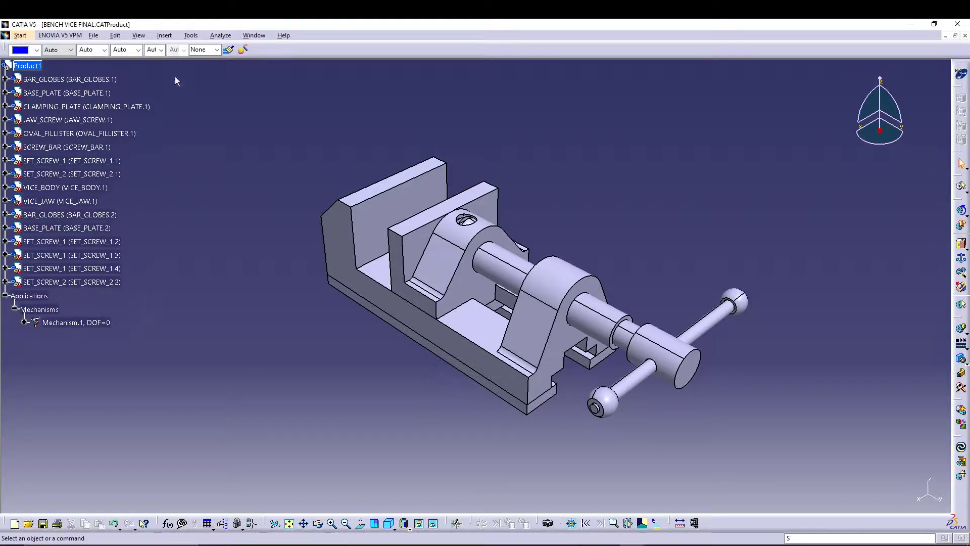
{"action": "left_click", "coordinate": [165, 35]}
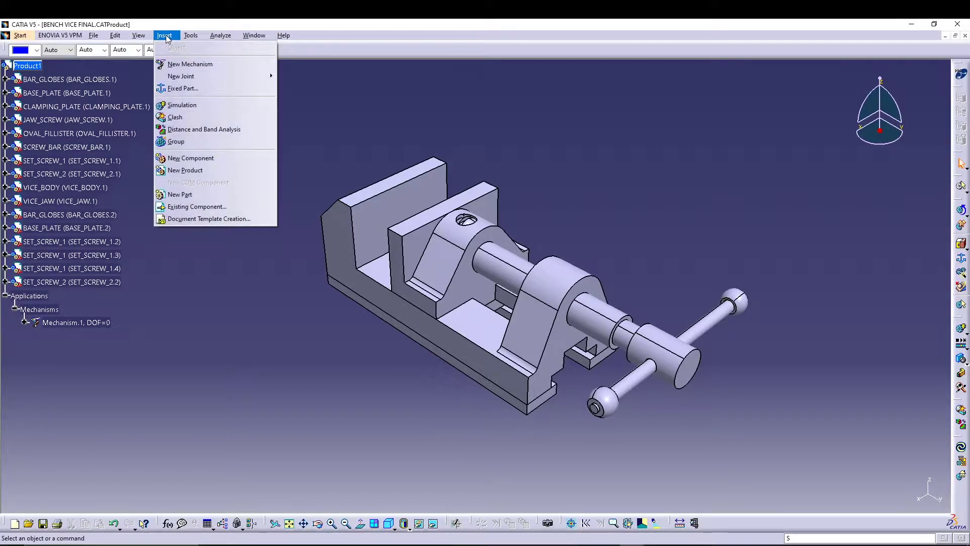
{"action": "left_click", "coordinate": [173, 89]}
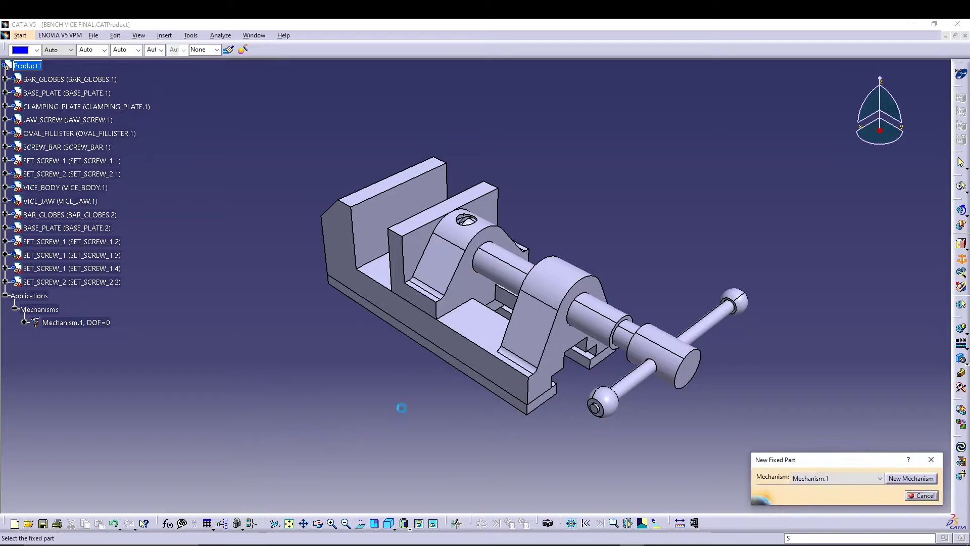
{"action": "left_click", "coordinate": [447, 360]}
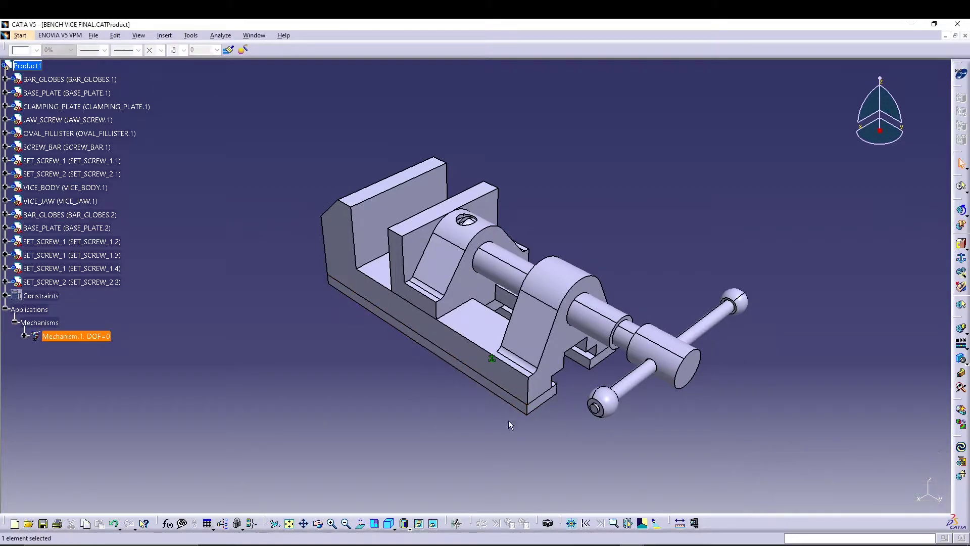
{"action": "left_click", "coordinate": [171, 35]}
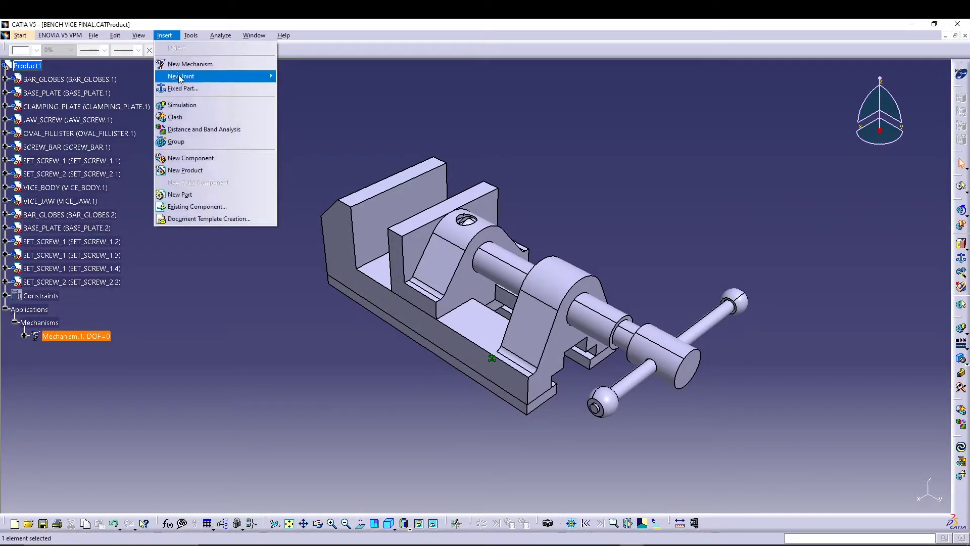
{"action": "left_click", "coordinate": [173, 89]}
{"action": "left_click", "coordinate": [596, 369]}
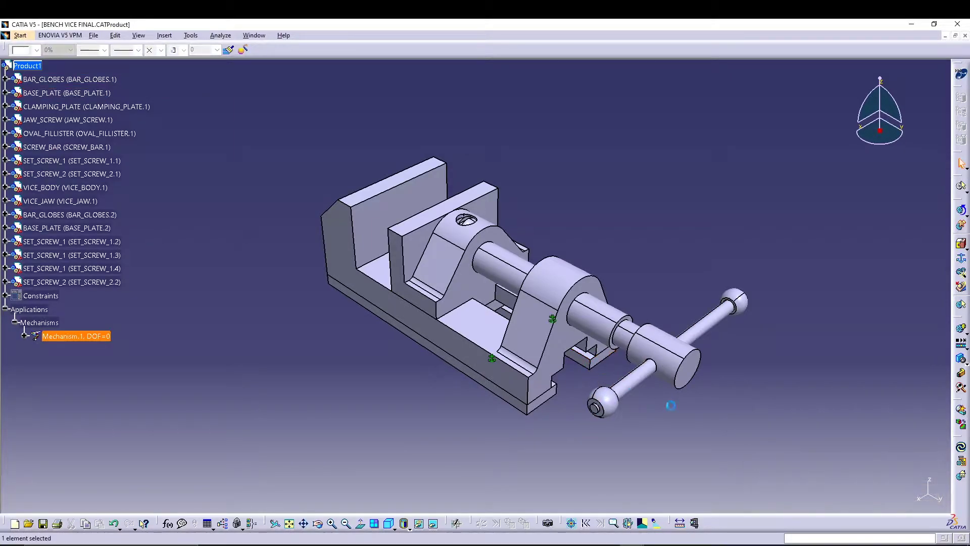
Rigidly join VICE_BODY.1 to BASE_PLATE.2.
{"action": "left_click", "coordinate": [208, 113]}
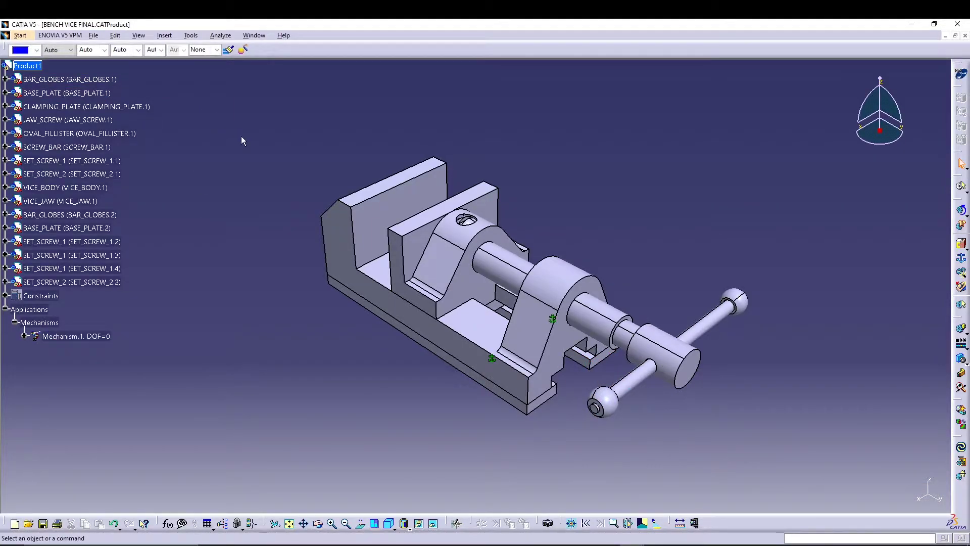
{"action": "left_click", "coordinate": [166, 36]}
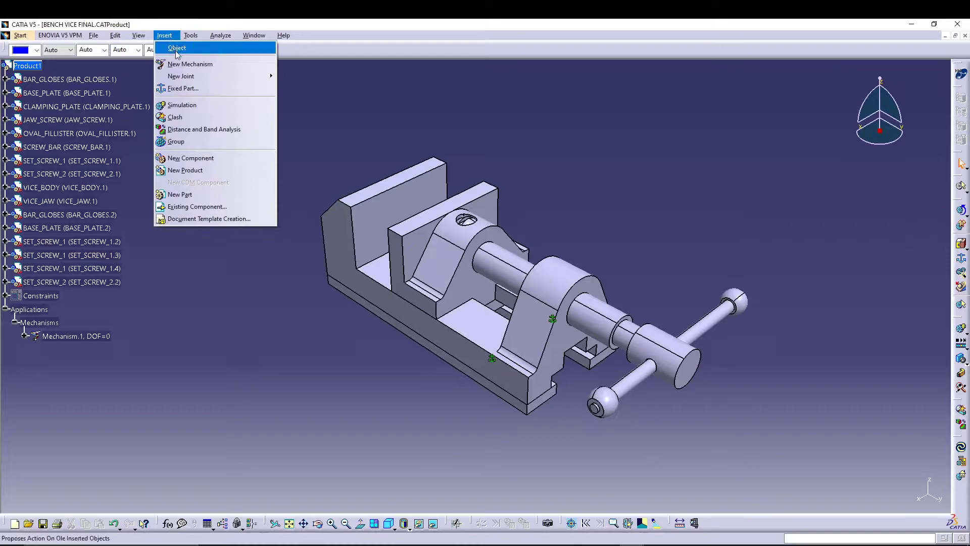
{"action": "mouse_move", "coordinate": [199, 81]}
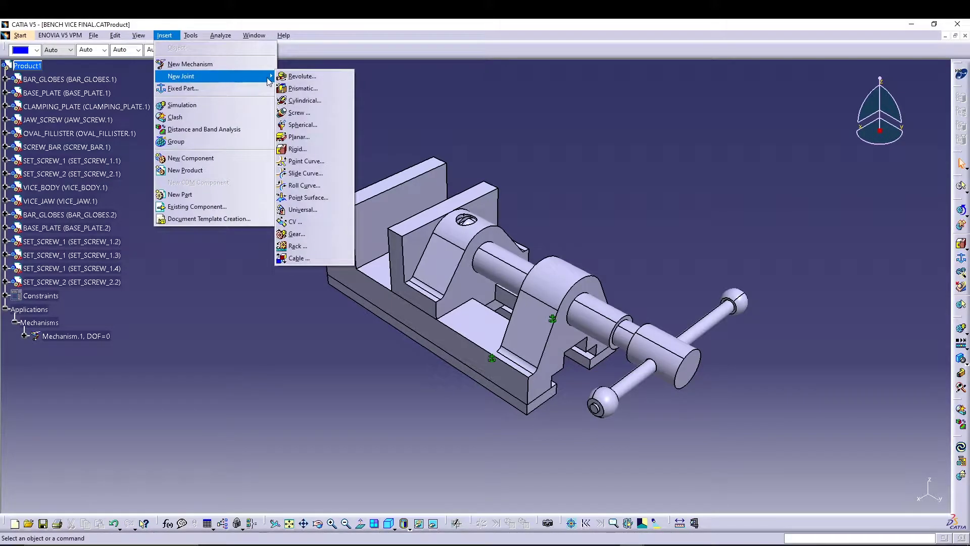
{"action": "left_click", "coordinate": [298, 150]}
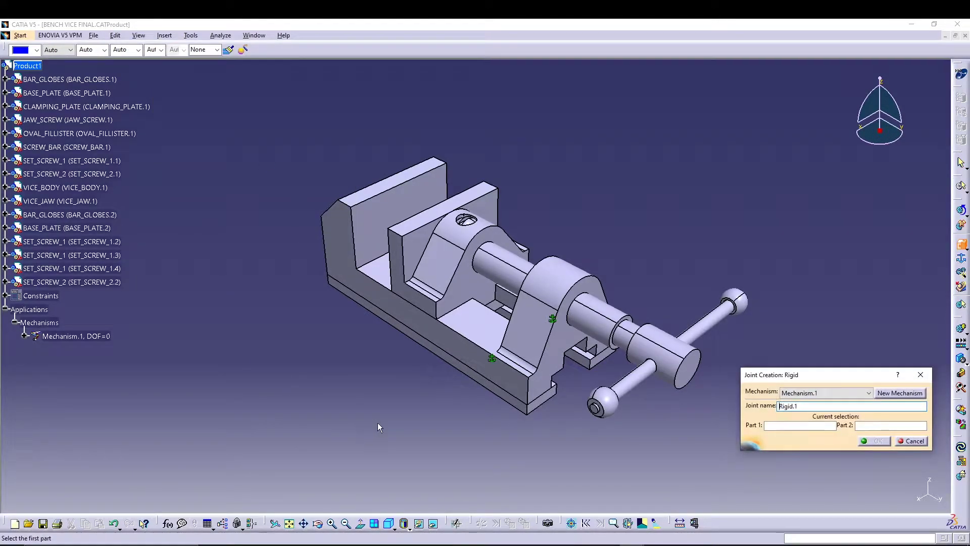
{"action": "left_click", "coordinate": [431, 326]}
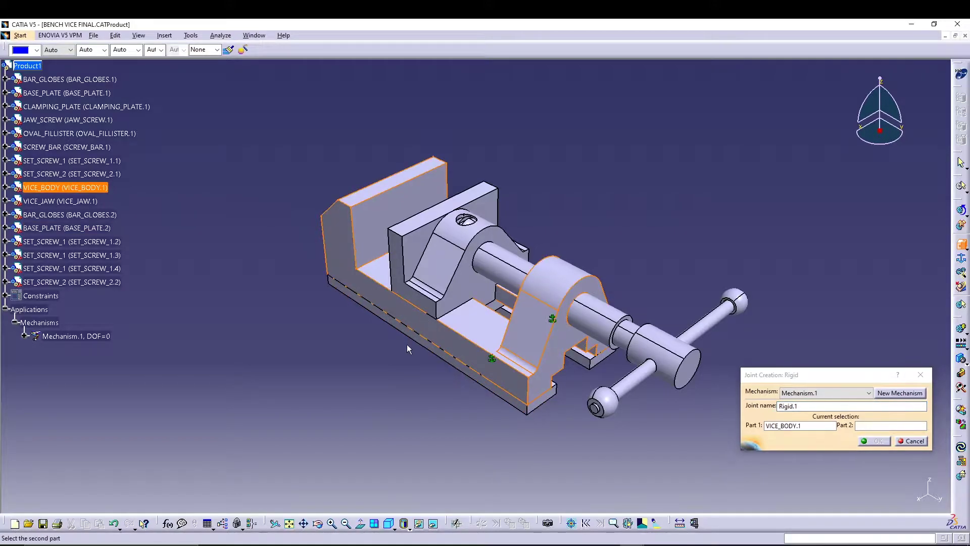
{"action": "left_click", "coordinate": [436, 352]}
{"action": "left_click", "coordinate": [878, 442]}
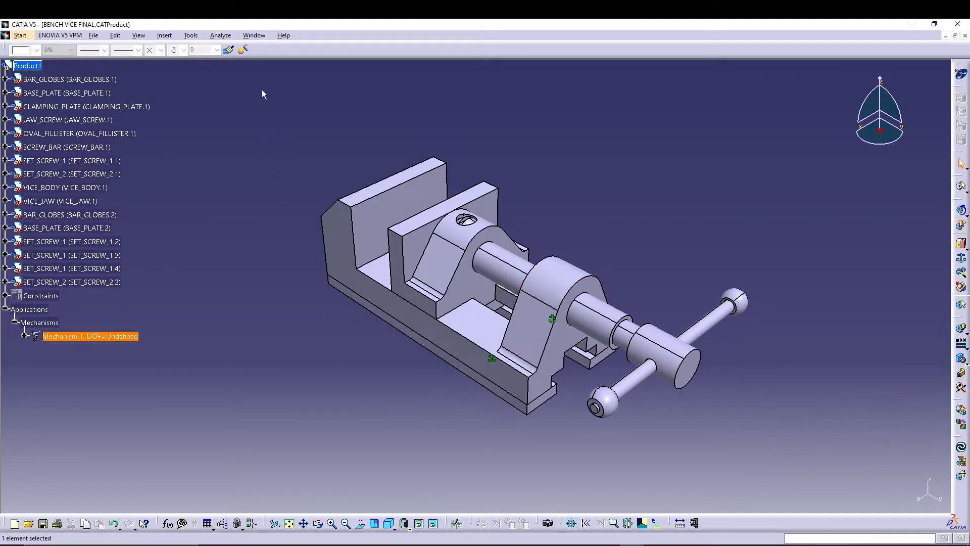
Rigidly join VICE_BODY.1 to BASE_PLATE.1.
{"action": "left_click", "coordinate": [166, 35]}
{"action": "mouse_move", "coordinate": [256, 77]}
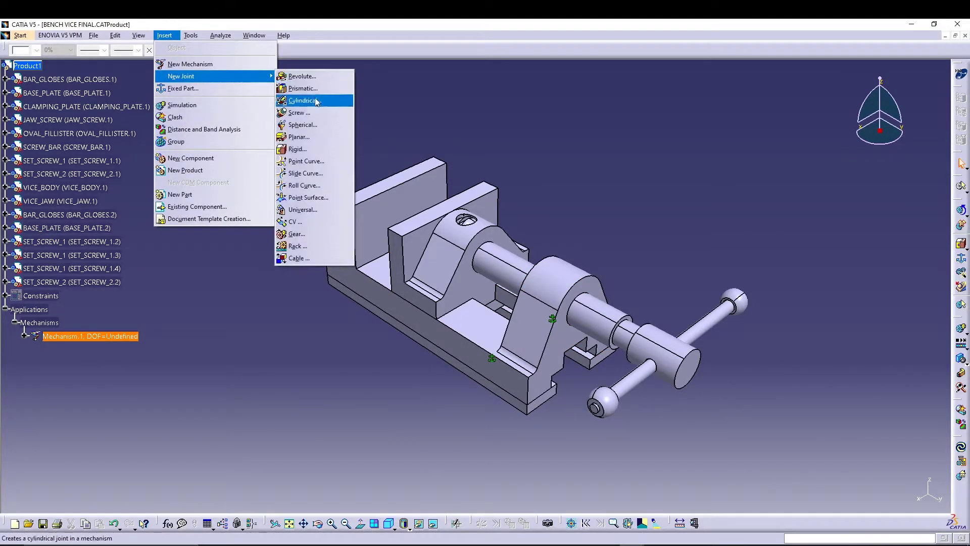
{"action": "left_click", "coordinate": [317, 151]}
{"action": "left_click", "coordinate": [408, 317]}
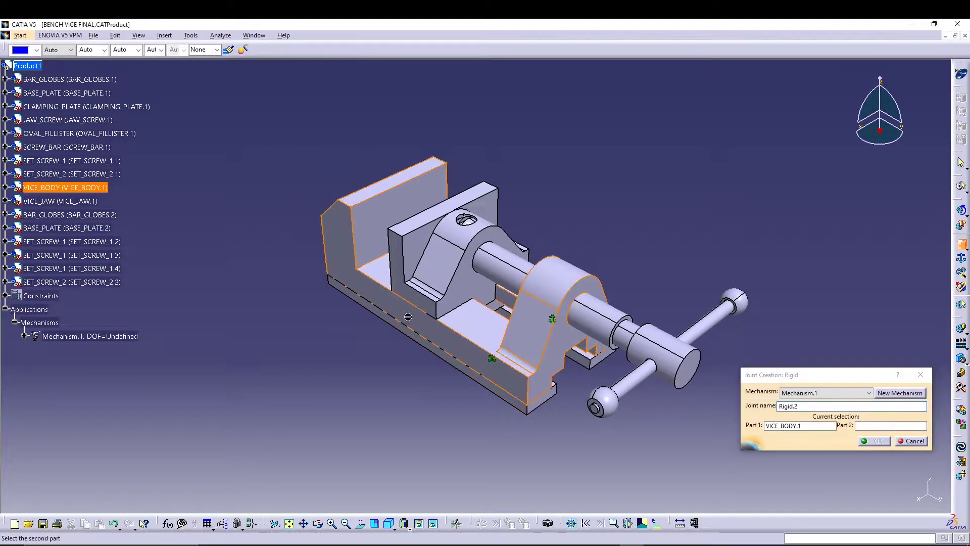
{"action": "left_click", "coordinate": [584, 364]}
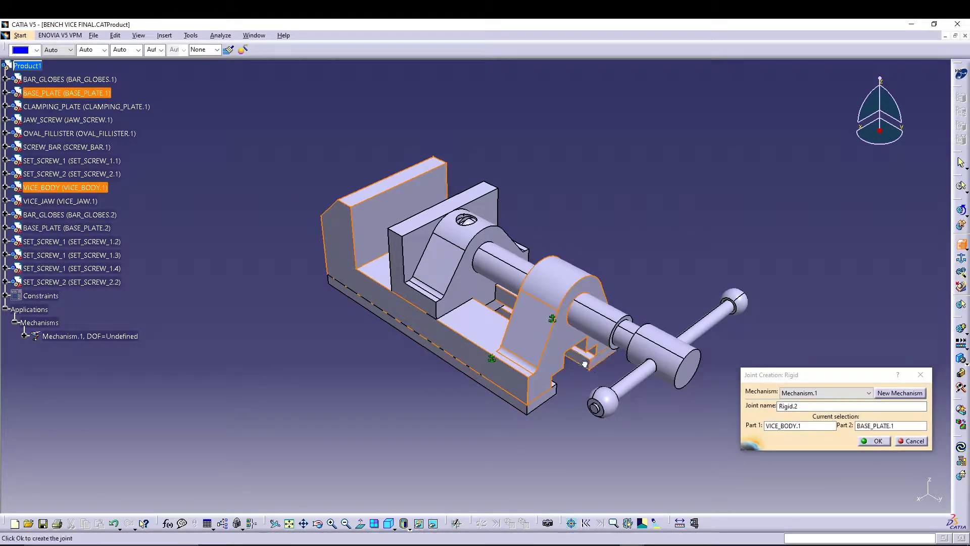
{"action": "left_click", "coordinate": [866, 445]}
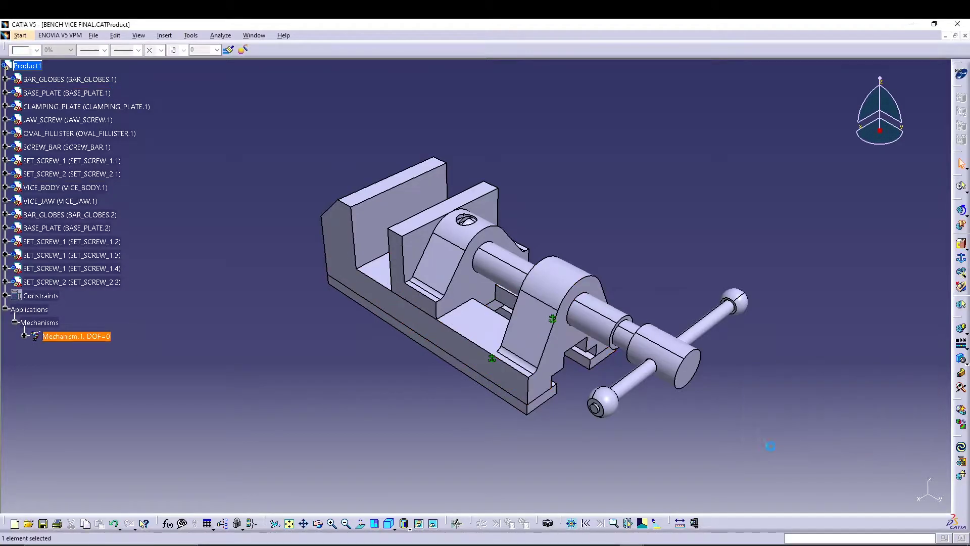
Begin a new rigid joint, Rigid.3, with no parts chosen yet.
{"action": "left_click", "coordinate": [166, 35]}
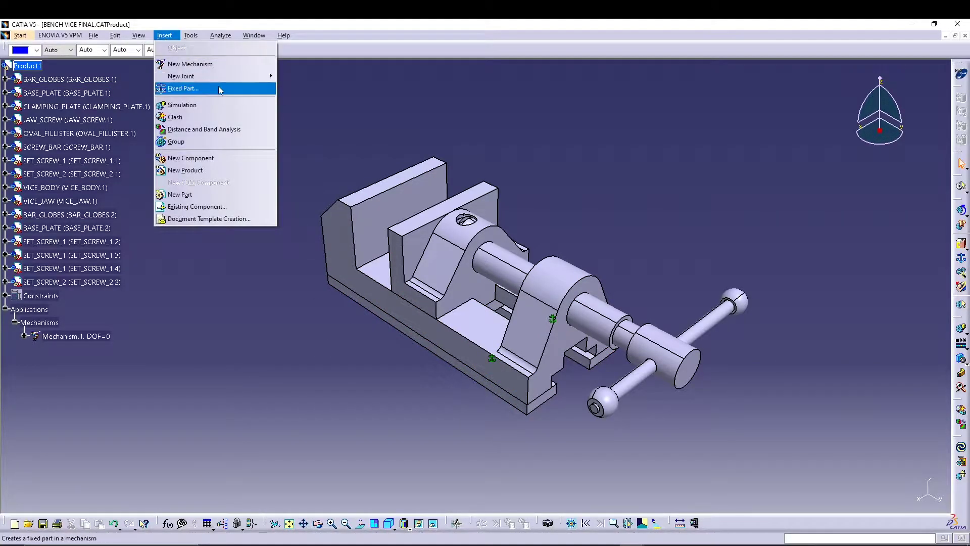
{"action": "mouse_move", "coordinate": [244, 76]}
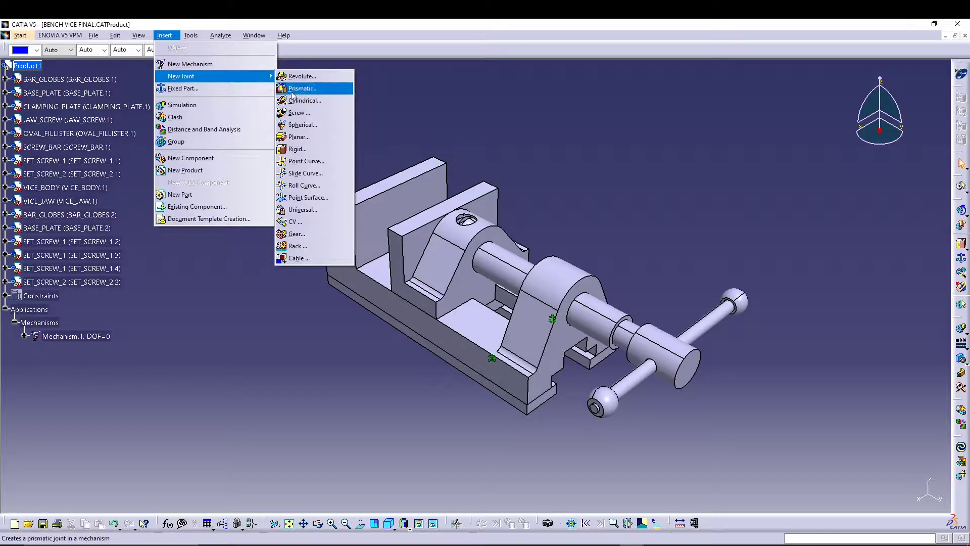
{"action": "left_click", "coordinate": [297, 150]}
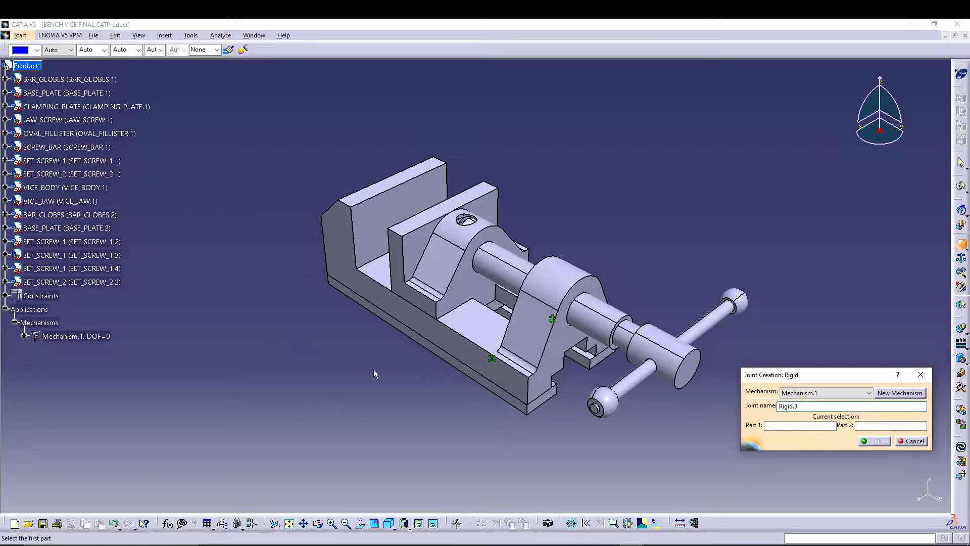
Rigidly fix SET_SCREW_1.2 and SET_SCREW_1.1 to BASE_PLATE.2.
{"action": "middle_click_drag", "start_coordinate": [356, 393], "coordinate": [469, 91]}
{"action": "left_click", "coordinate": [462, 299]}
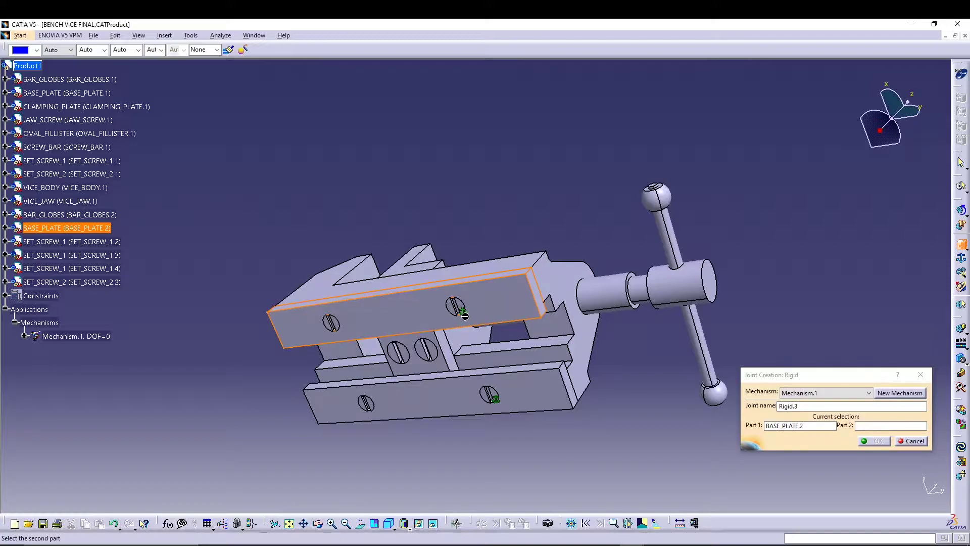
{"action": "left_click", "coordinate": [464, 315]}
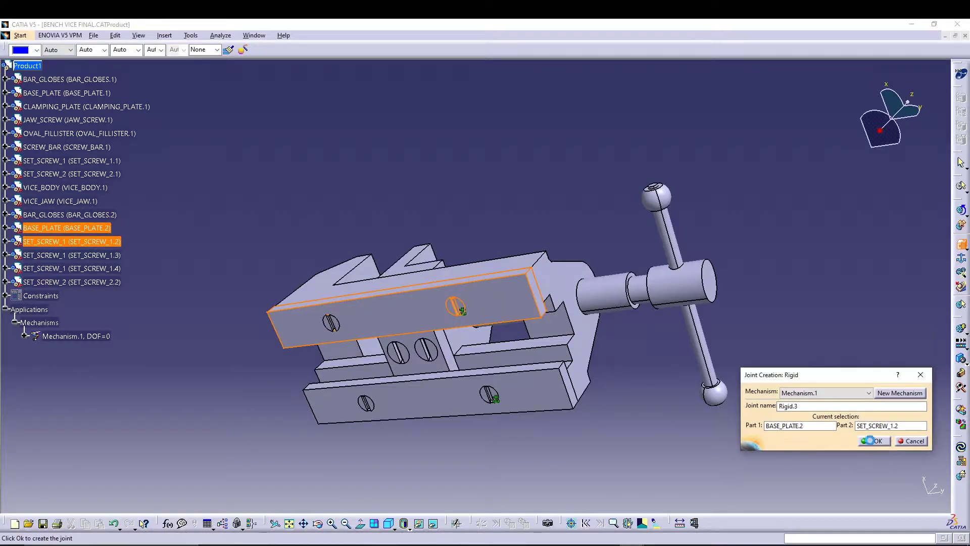
{"action": "left_click", "coordinate": [870, 441]}
{"action": "left_click", "coordinate": [165, 35]}
{"action": "mouse_move", "coordinate": [213, 78]}
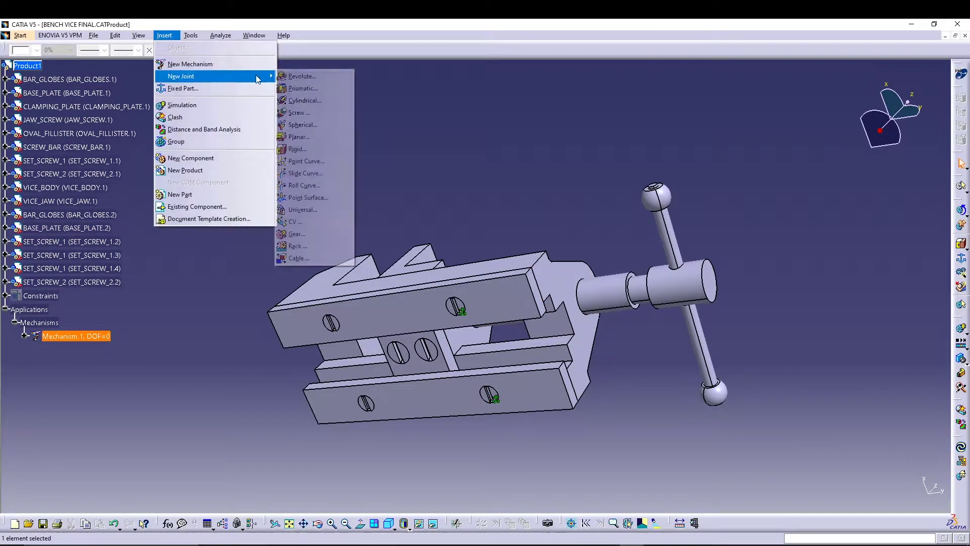
{"action": "left_click", "coordinate": [303, 150]}
{"action": "left_click", "coordinate": [353, 316]}
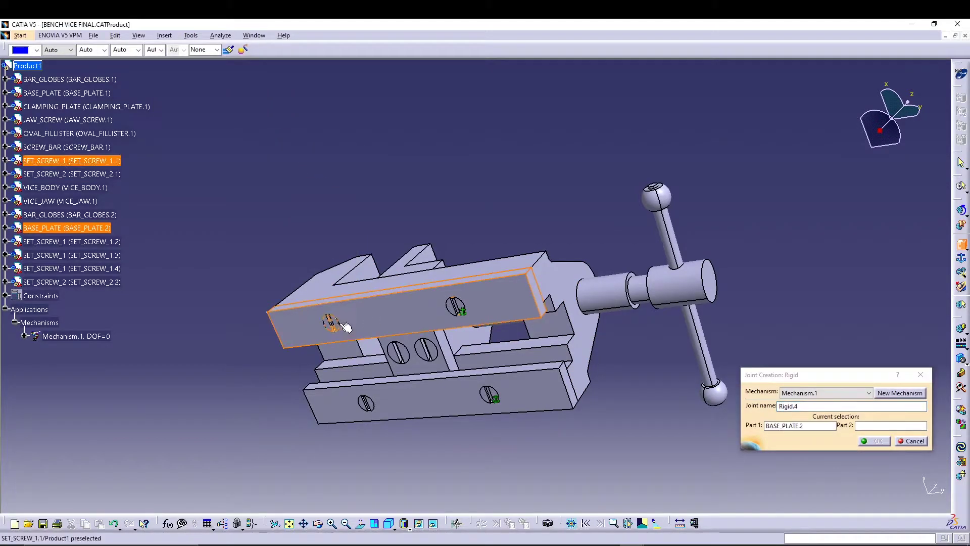
{"action": "left_click", "coordinate": [879, 441]}
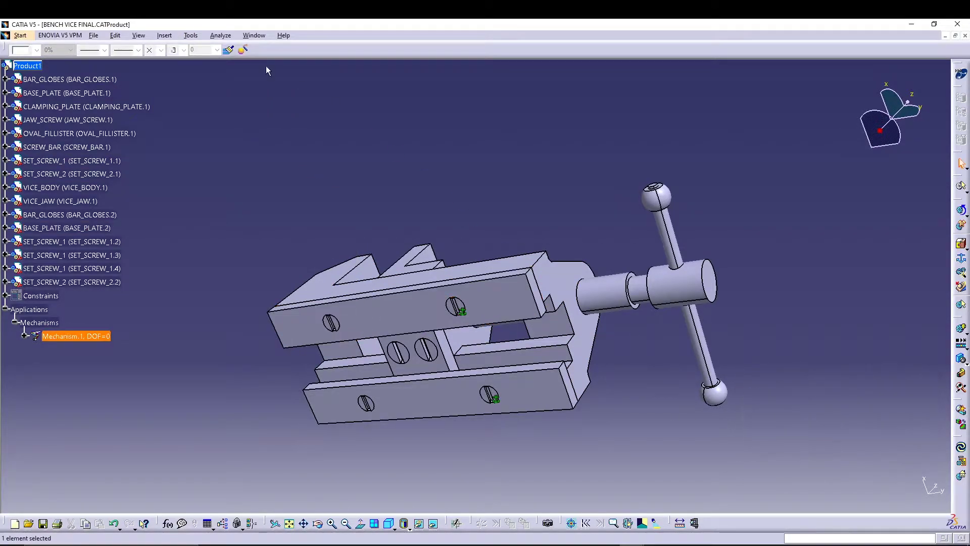
Rigidly fix SET_SCREW_1.3 and SET_SCREW_1.4 to BASE_PLATE.1, then return to isometric view.
{"action": "left_click", "coordinate": [164, 35]}
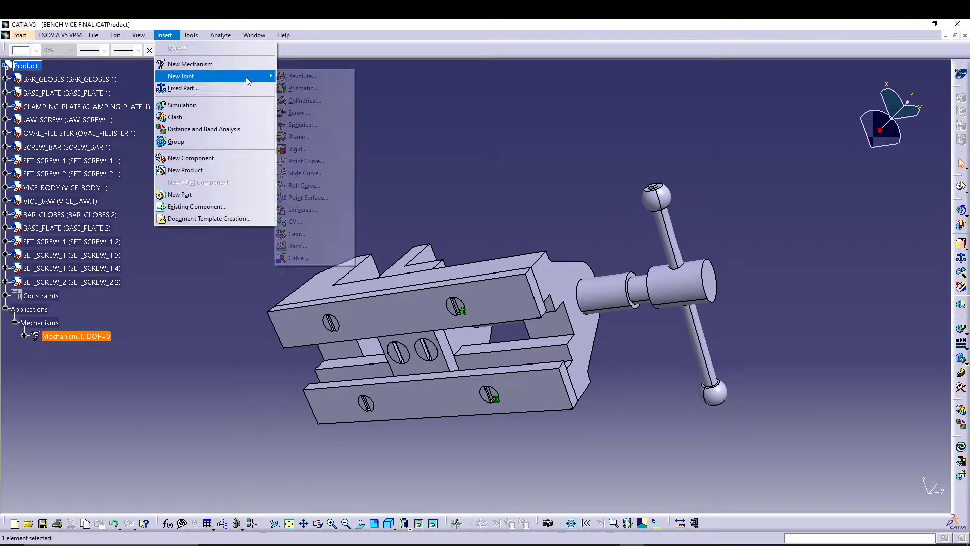
{"action": "left_click", "coordinate": [298, 148]}
{"action": "left_click", "coordinate": [470, 391]}
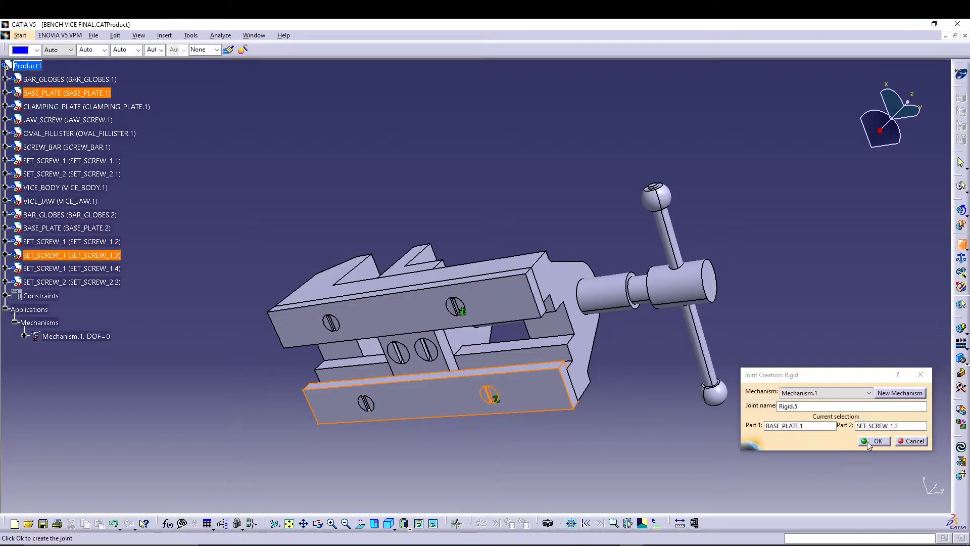
{"action": "left_click", "coordinate": [874, 441]}
{"action": "left_click", "coordinate": [164, 35]}
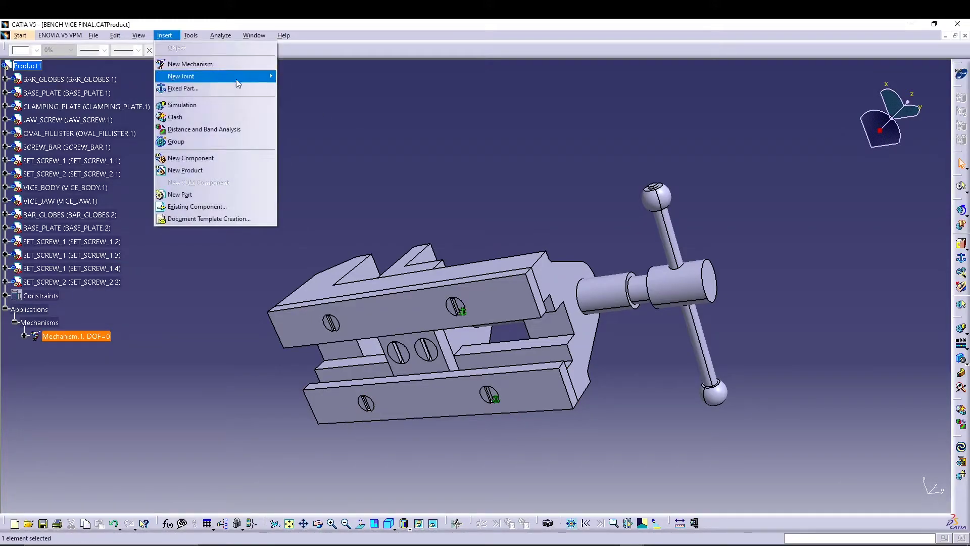
{"action": "mouse_move", "coordinate": [239, 84]}
{"action": "left_click", "coordinate": [298, 148]}
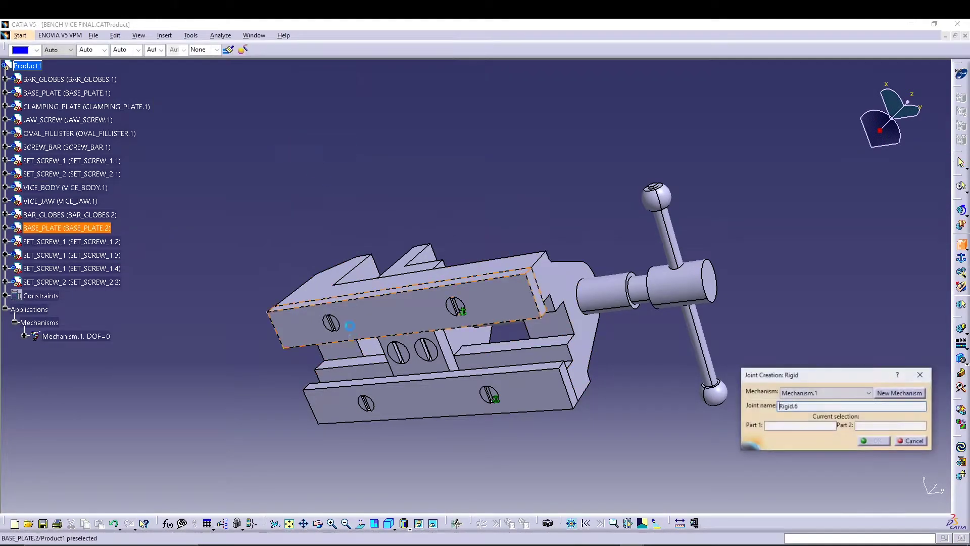
{"action": "left_click", "coordinate": [409, 405]}
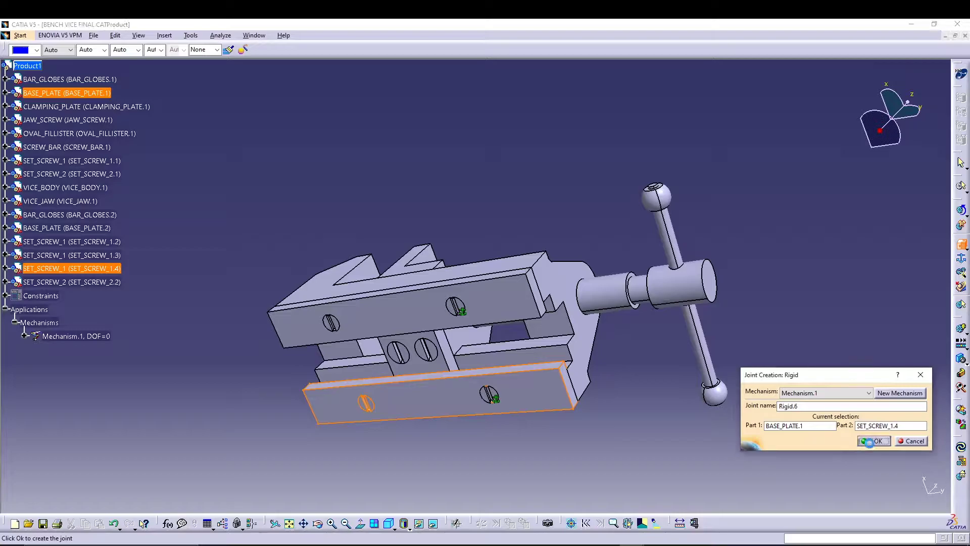
{"action": "left_click", "coordinate": [873, 441]}
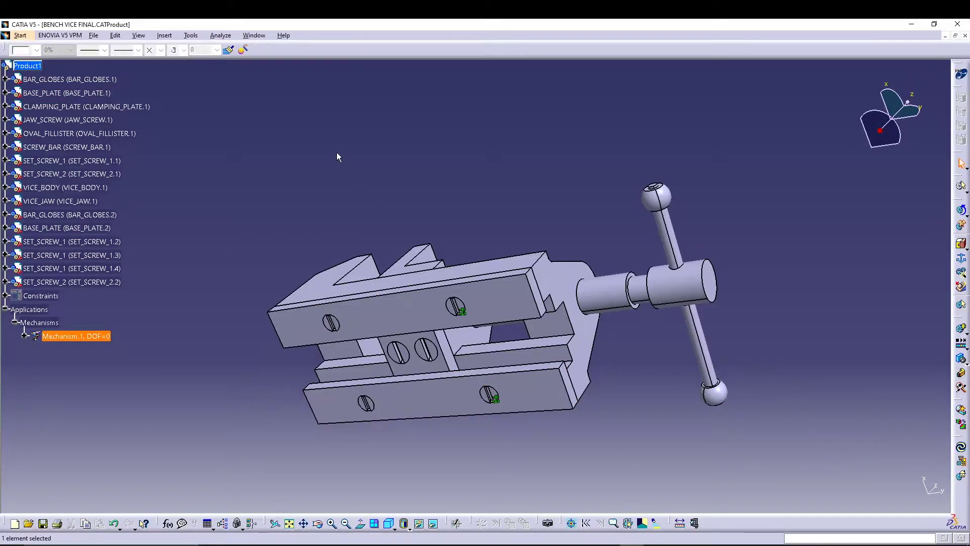
{"action": "left_click", "coordinate": [392, 524]}
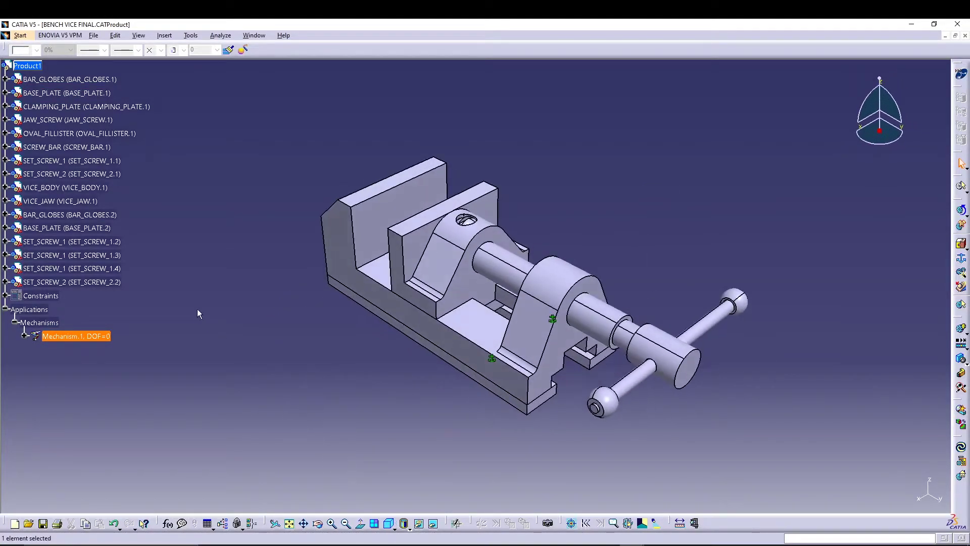
Rigidly fix BAR_GLOBES.2 and BAR_GLOBES.1 to SCREW_BAR.1.
{"action": "left_click", "coordinate": [165, 36]}
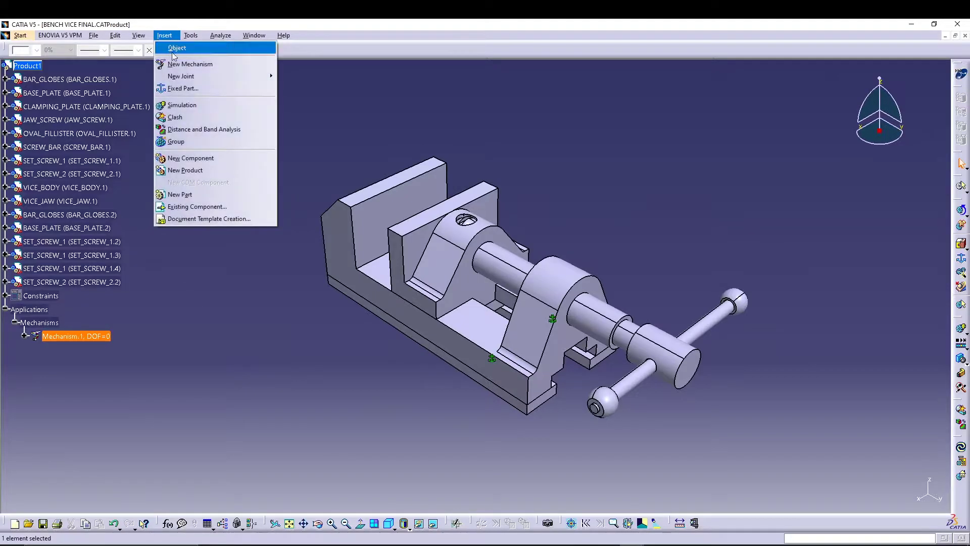
{"action": "mouse_move", "coordinate": [206, 76]}
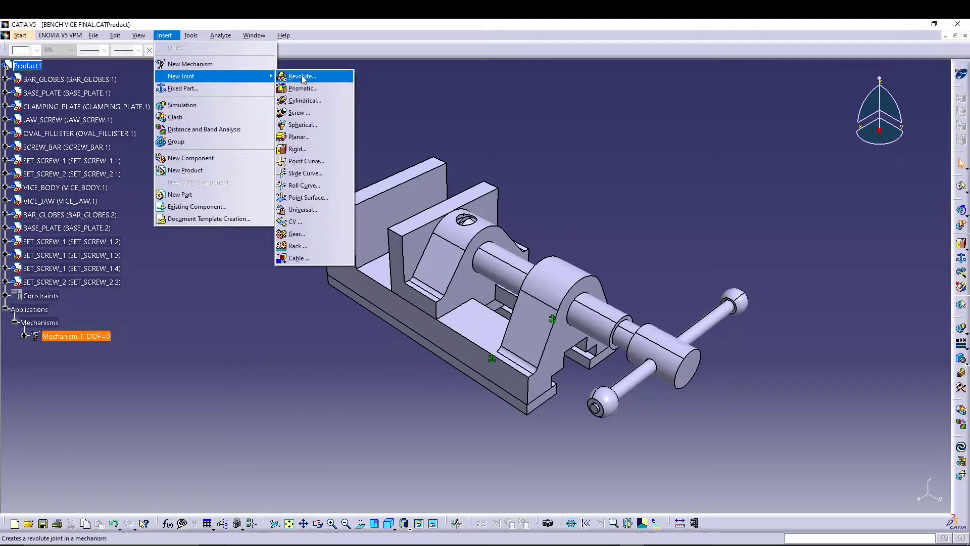
{"action": "left_click", "coordinate": [316, 150]}
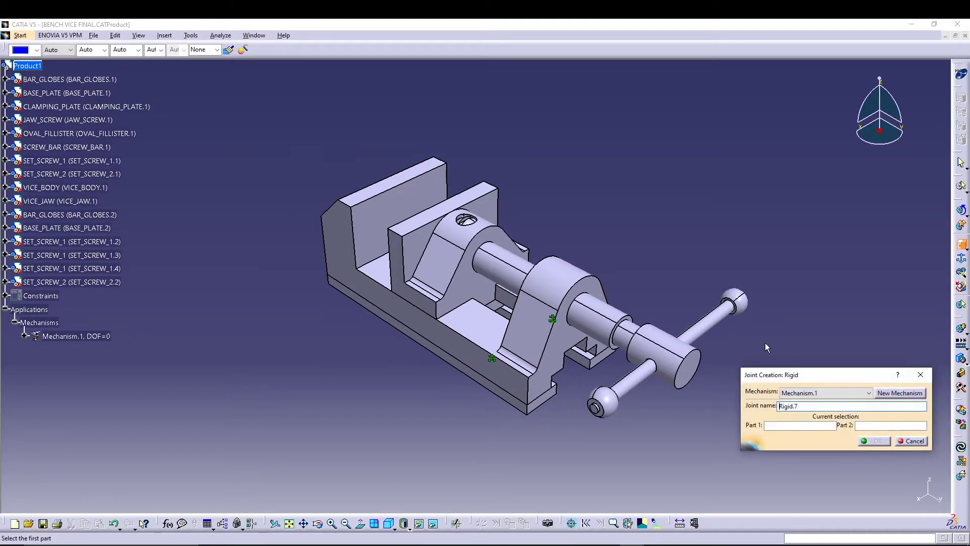
{"action": "left_click", "coordinate": [703, 334]}
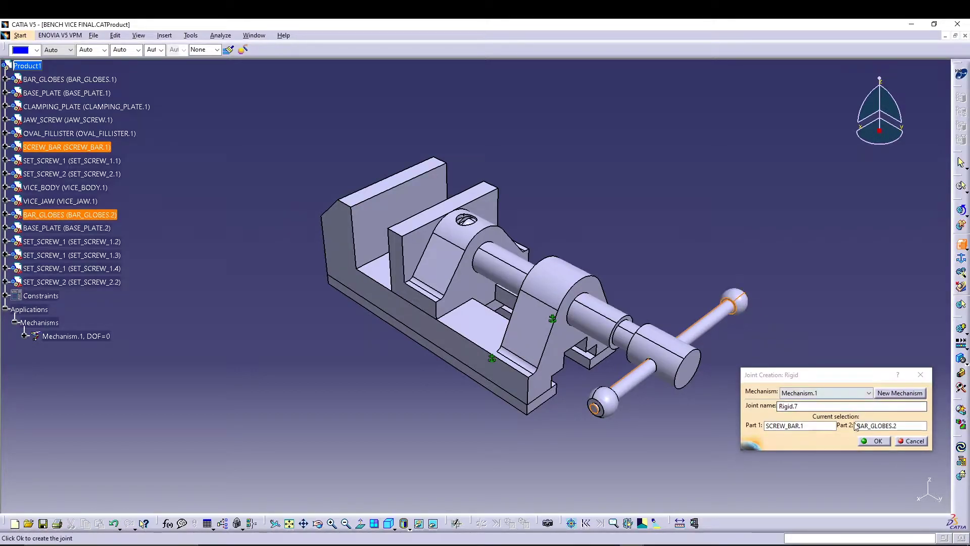
{"action": "left_click", "coordinate": [877, 442]}
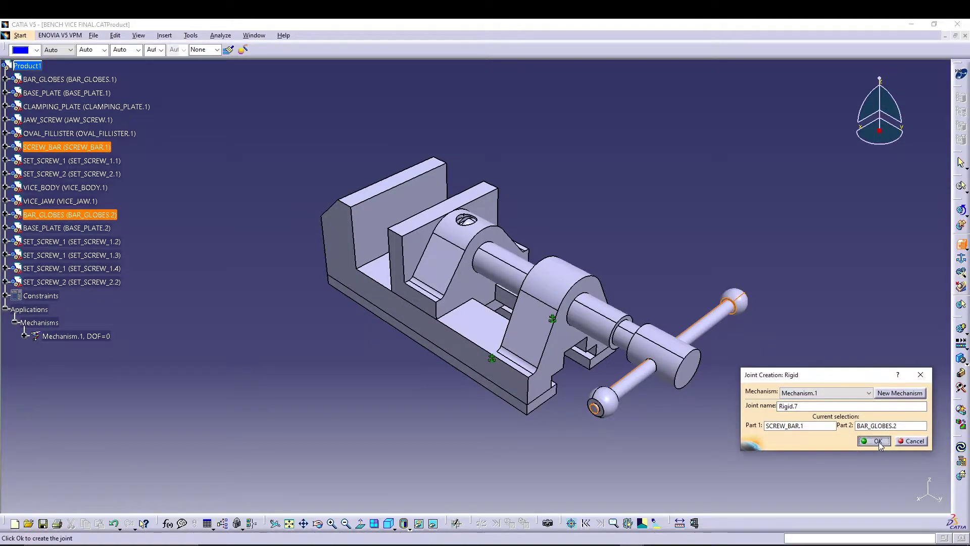
{"action": "left_click", "coordinate": [165, 36]}
{"action": "mouse_move", "coordinate": [227, 76]}
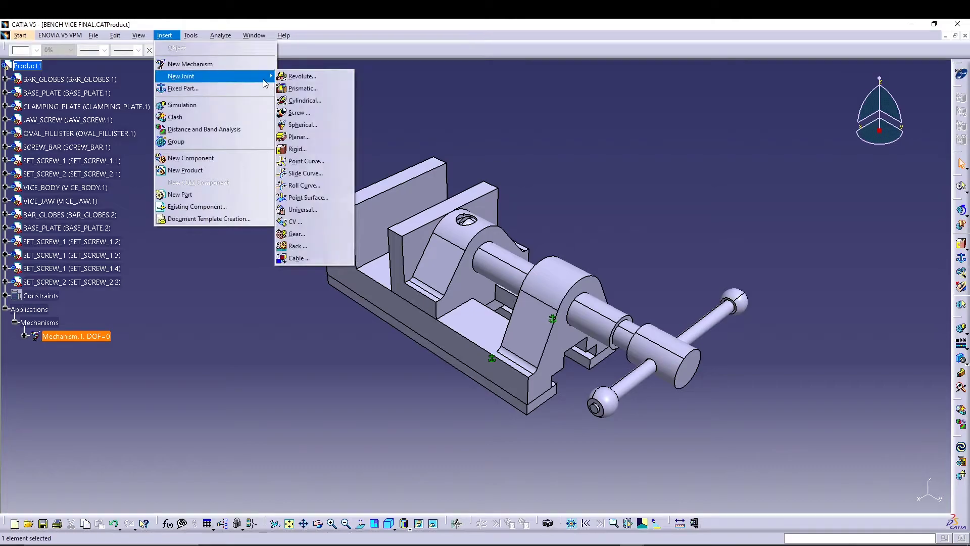
{"action": "left_click", "coordinate": [318, 154]}
{"action": "left_click", "coordinate": [629, 383]}
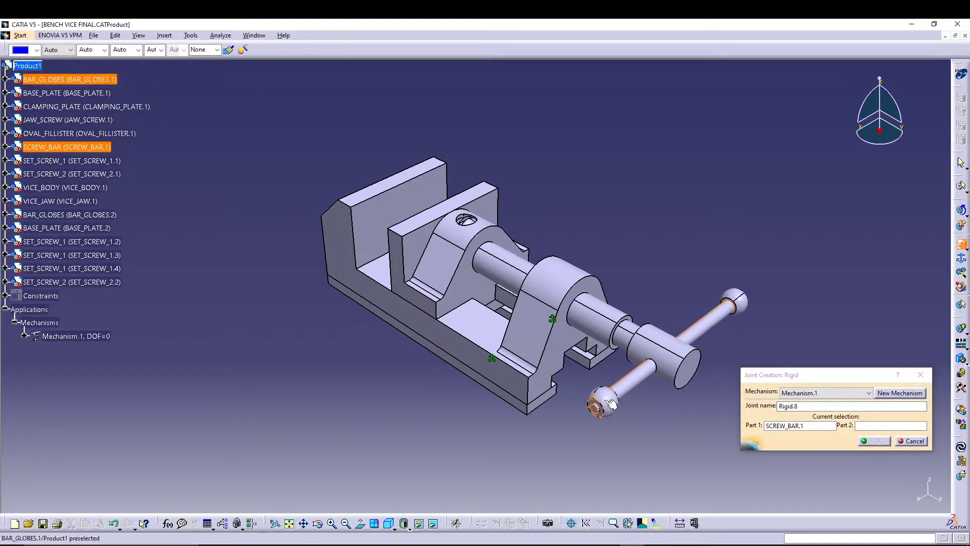
{"action": "left_click", "coordinate": [877, 442]}
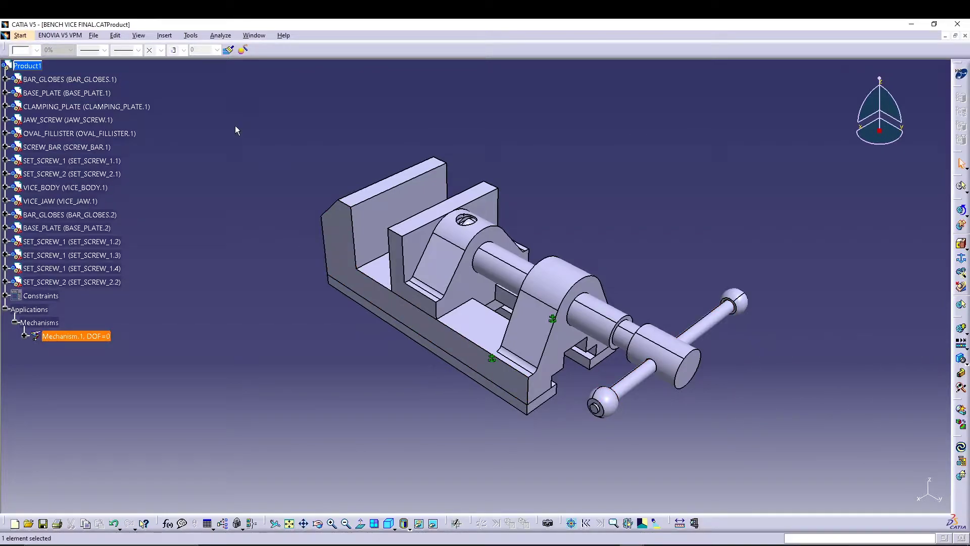
Rigidly join OVAL_FILLISTER.1 to VICE_JAW.1 as Rigid.9.
{"action": "left_click", "coordinate": [166, 35]}
{"action": "mouse_move", "coordinate": [217, 77]}
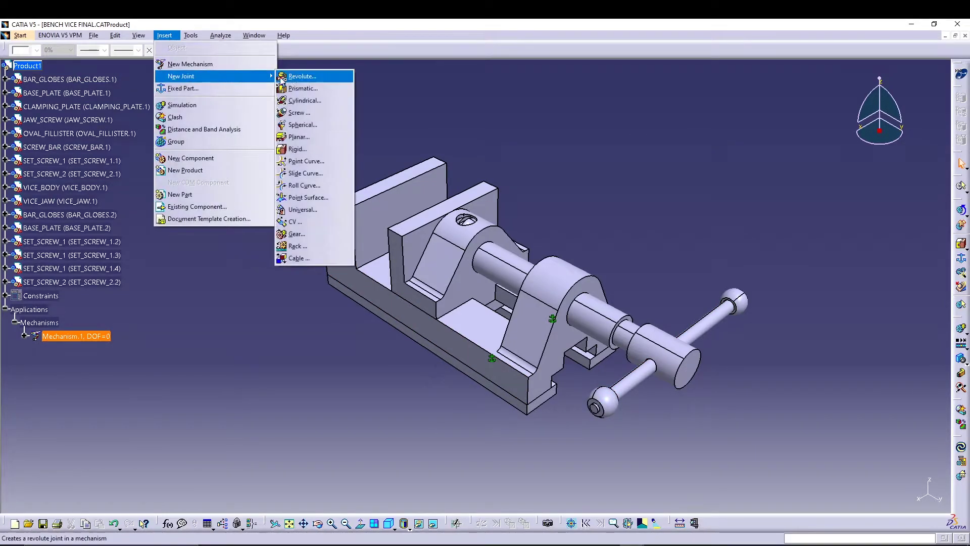
{"action": "left_click", "coordinate": [318, 153]}
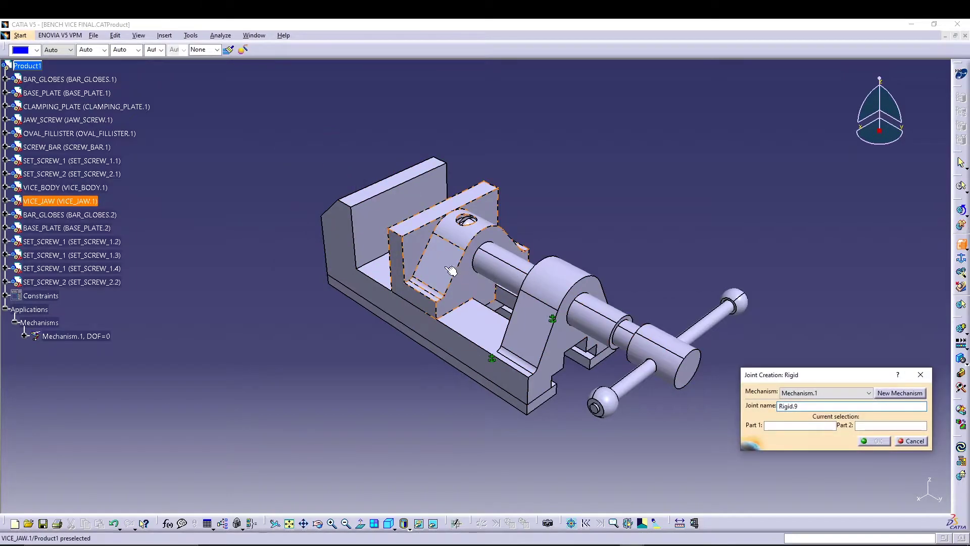
{"action": "left_click", "coordinate": [449, 269]}
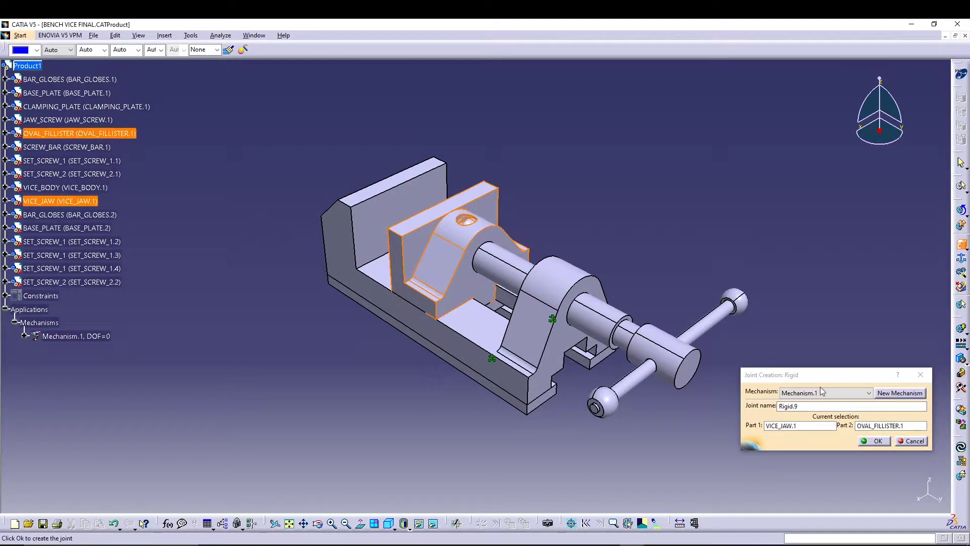
{"action": "left_click", "coordinate": [877, 441]}
Set up Rigid.10 pairing VICE_JAW.1 with CLAMPING_PLATE.1.
{"action": "left_click", "coordinate": [164, 35]}
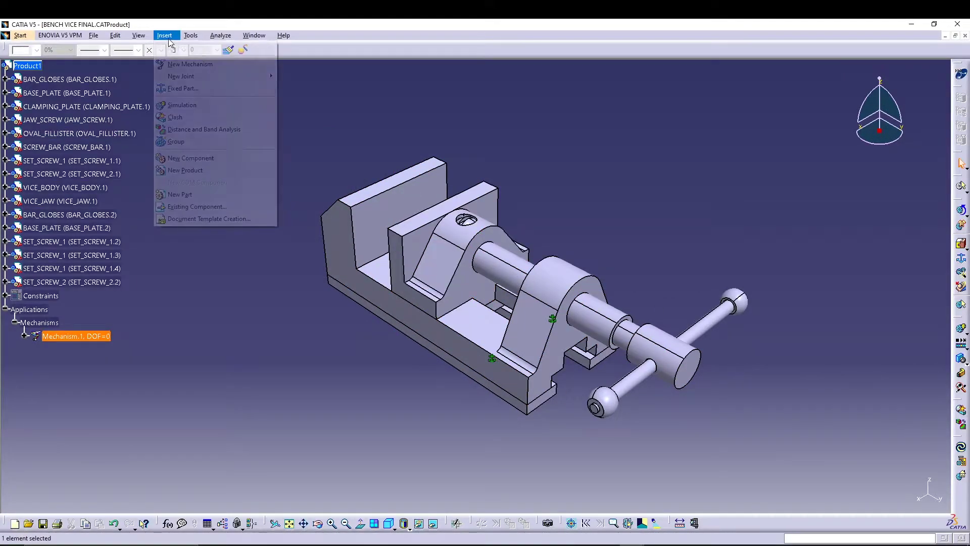
{"action": "mouse_move", "coordinate": [240, 74]}
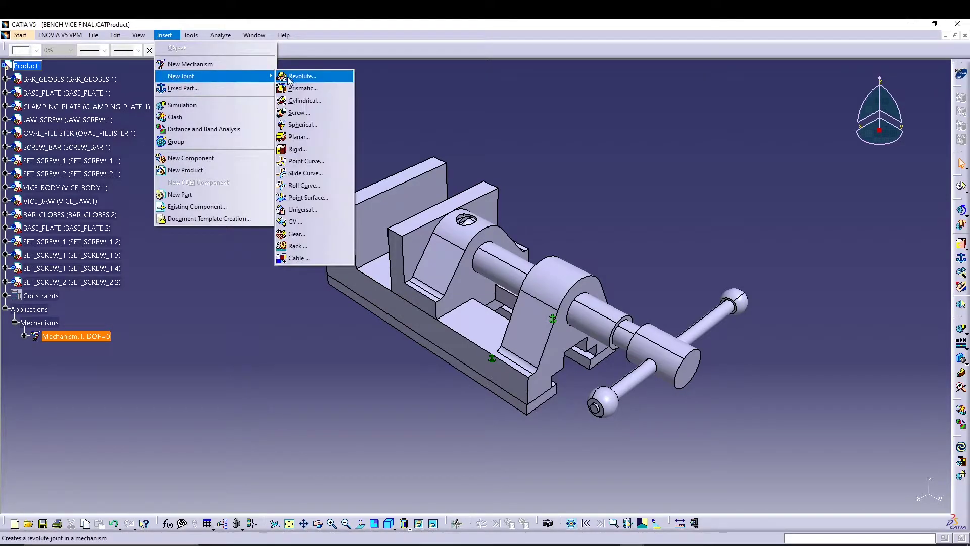
{"action": "left_click", "coordinate": [298, 149]}
{"action": "left_click", "coordinate": [444, 237]}
Finish the VICE_JAW.1–CLAMPING_PLATE.1 joint and rigidly fix SET_SCREW_2.1 to CLAMPING_PLATE.1.
{"action": "middle_click_drag", "start_coordinate": [445, 237], "coordinate": [430, 252]}
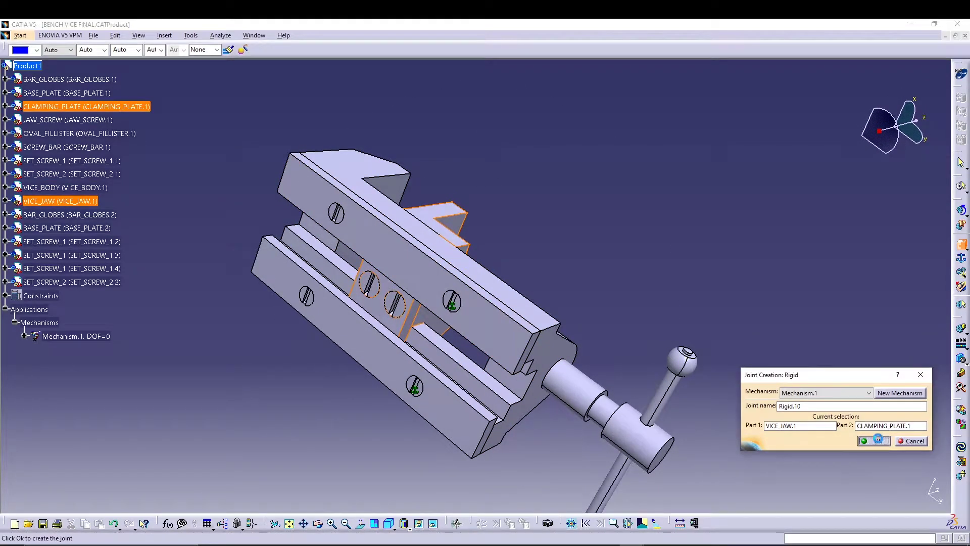
{"action": "left_click", "coordinate": [906, 442]}
{"action": "left_click", "coordinate": [172, 39]}
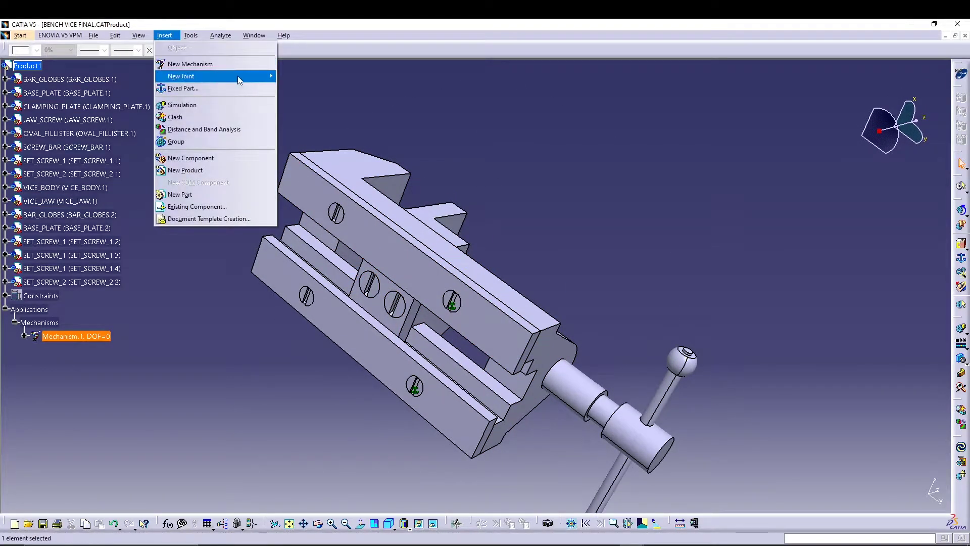
{"action": "mouse_move", "coordinate": [237, 75]}
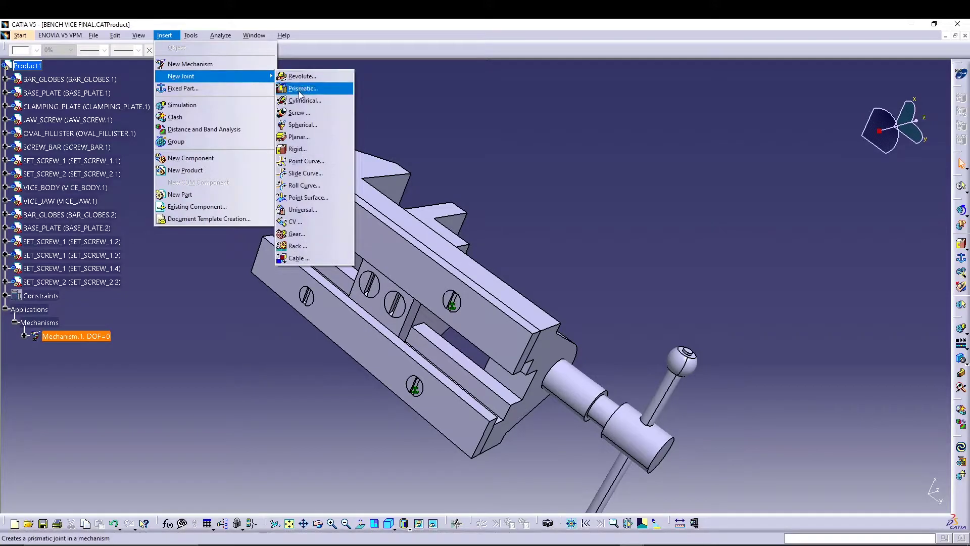
{"action": "left_click", "coordinate": [300, 151]}
{"action": "left_click", "coordinate": [374, 310]}
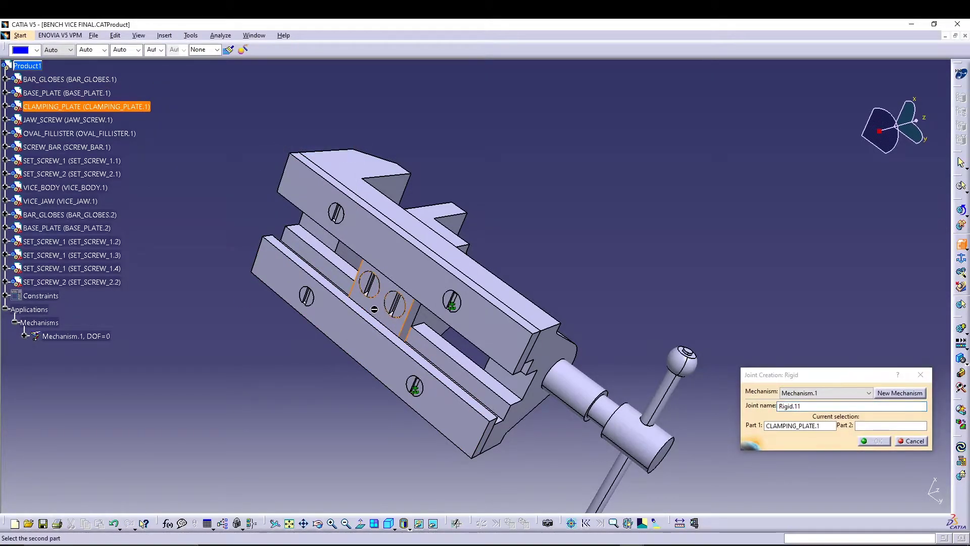
{"action": "left_click", "coordinate": [396, 305]}
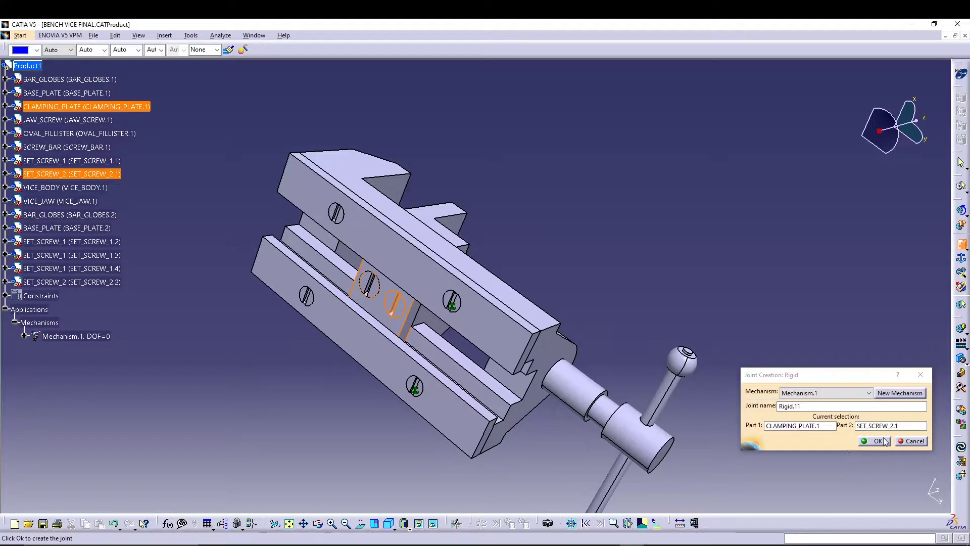
{"action": "left_click", "coordinate": [875, 442]}
Rigidly fix SET_SCREW_2.2 to CLAMPING_PLATE.1 as Rigid.12, then restore isometric view.
{"action": "left_click", "coordinate": [164, 36]}
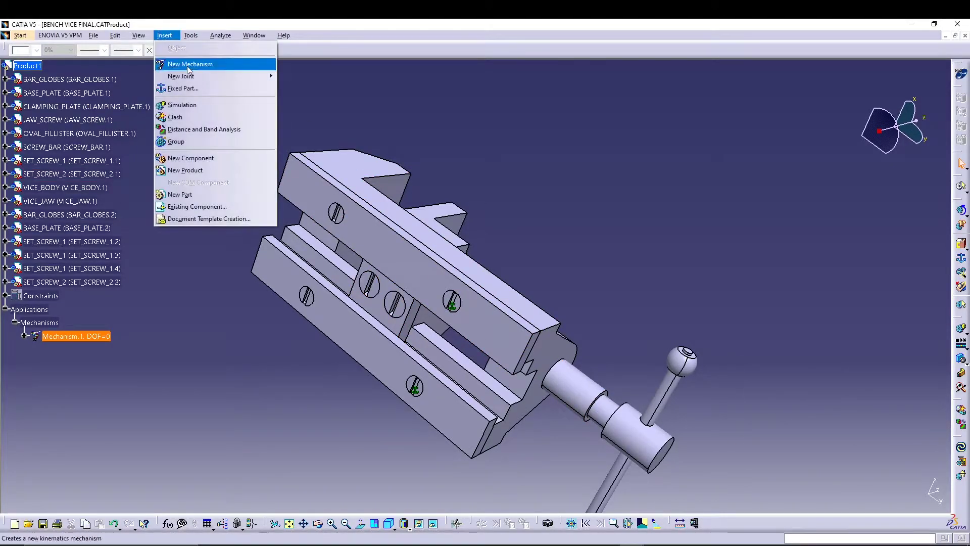
{"action": "mouse_move", "coordinate": [227, 75]}
{"action": "left_click", "coordinate": [303, 148]}
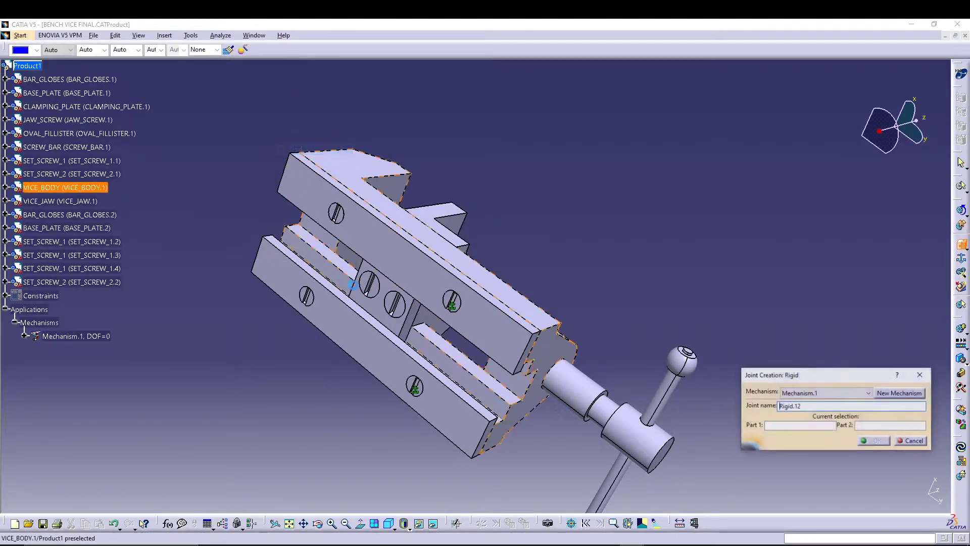
{"action": "left_click", "coordinate": [354, 285]}
{"action": "left_click", "coordinate": [372, 279]}
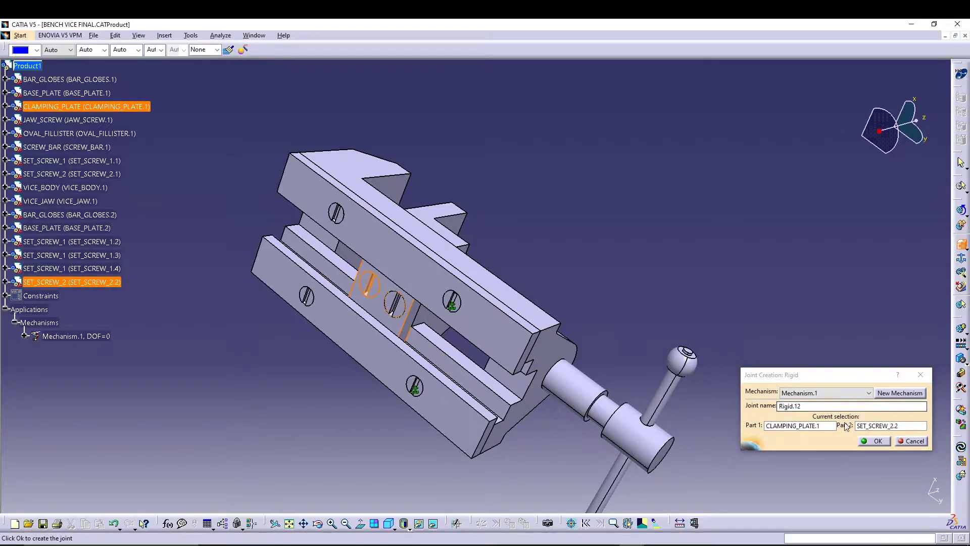
{"action": "left_click", "coordinate": [874, 441]}
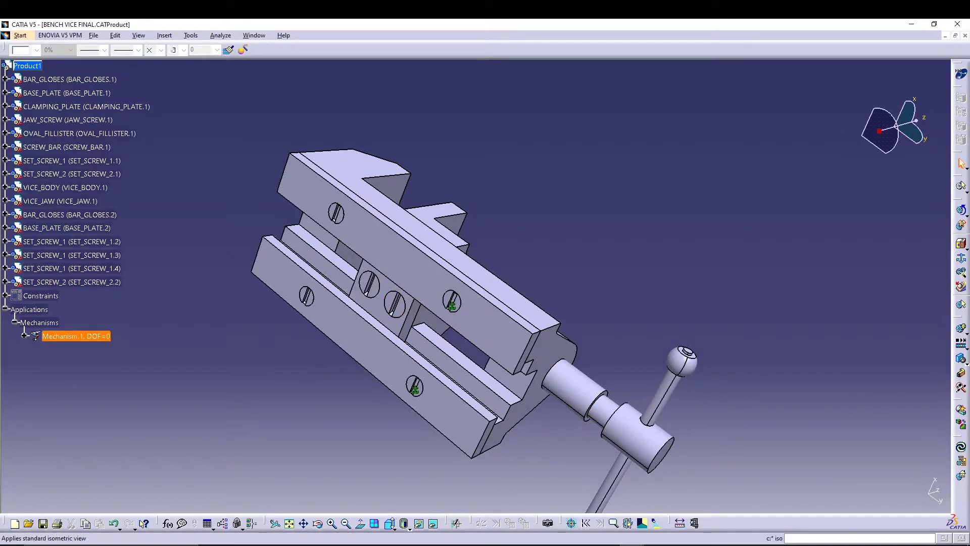
{"action": "left_click", "coordinate": [390, 524]}
{"action": "left_click", "coordinate": [390, 523]}
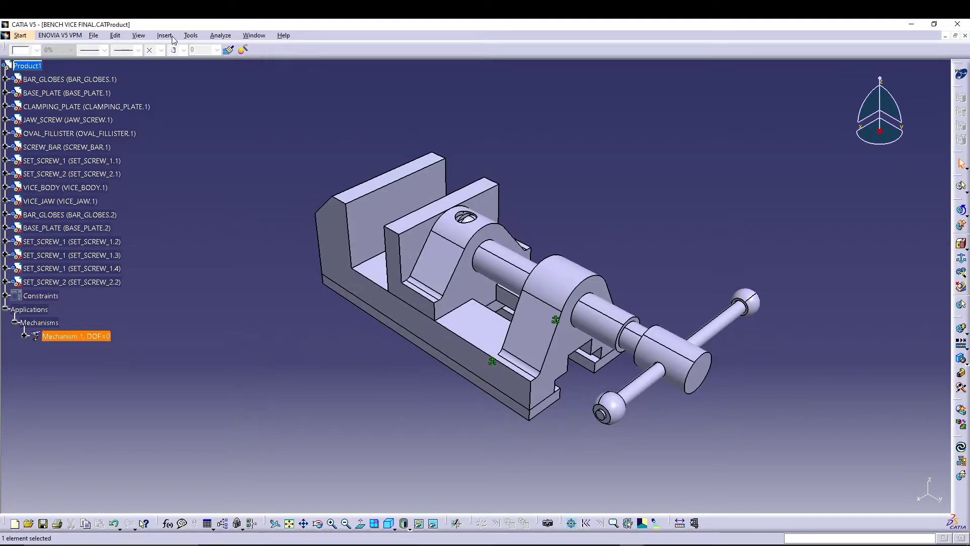
Create Rigid.13 with JAW_SCREW.1 as Part 1 and SCREW_BAR.1 as Part 2.
{"action": "left_click", "coordinate": [170, 36]}
{"action": "mouse_move", "coordinate": [248, 76]}
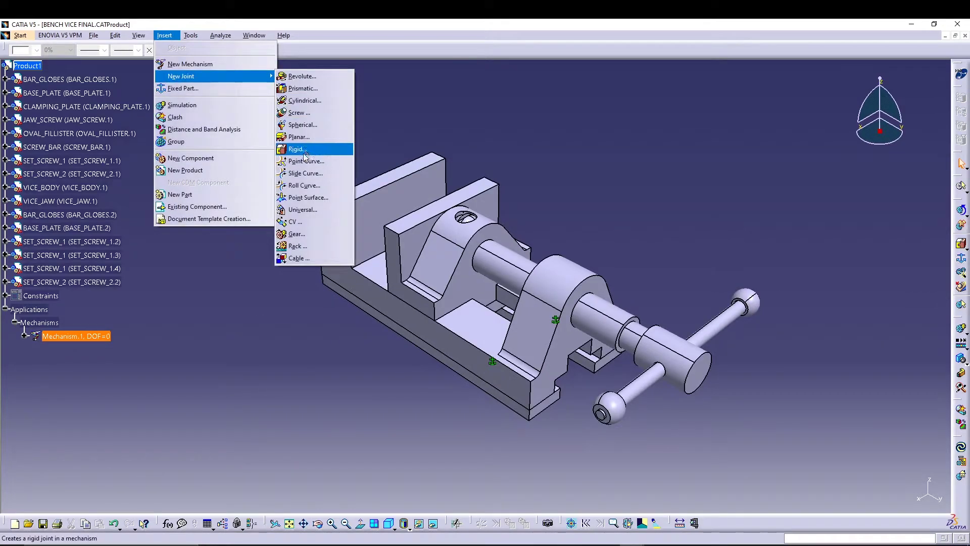
{"action": "left_click", "coordinate": [298, 149]}
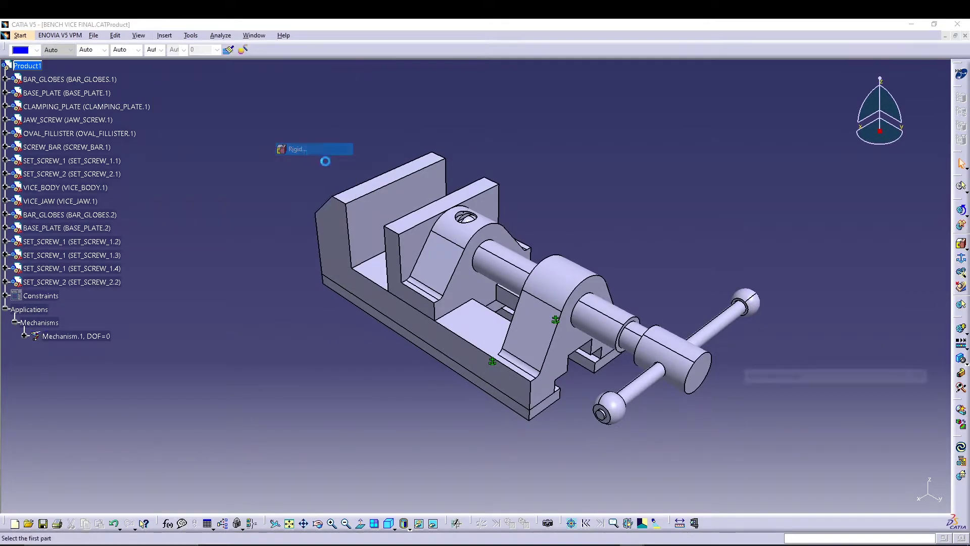
{"action": "left_click", "coordinate": [655, 344]}
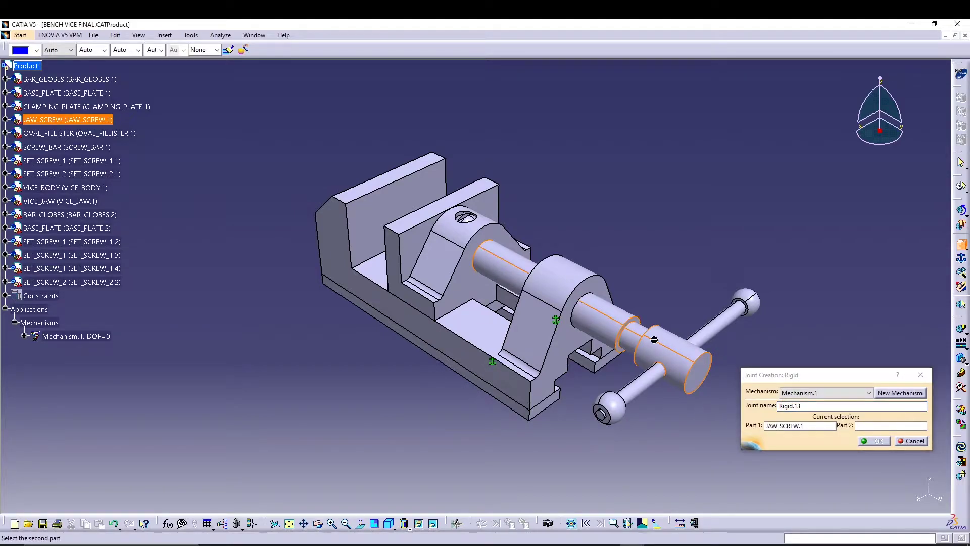
{"action": "left_click", "coordinate": [680, 338]}
{"action": "left_click", "coordinate": [872, 441]}
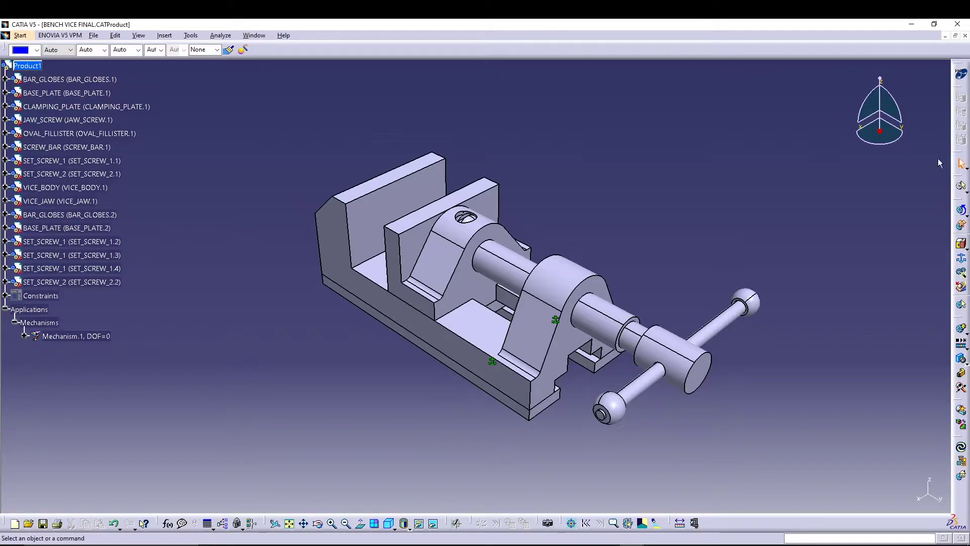
Create Revolute.14 joining JAW_SCREW.1 and VICE_JAW.1 axes and planes with 1.5 mm offset.
{"action": "left_click", "coordinate": [164, 36]}
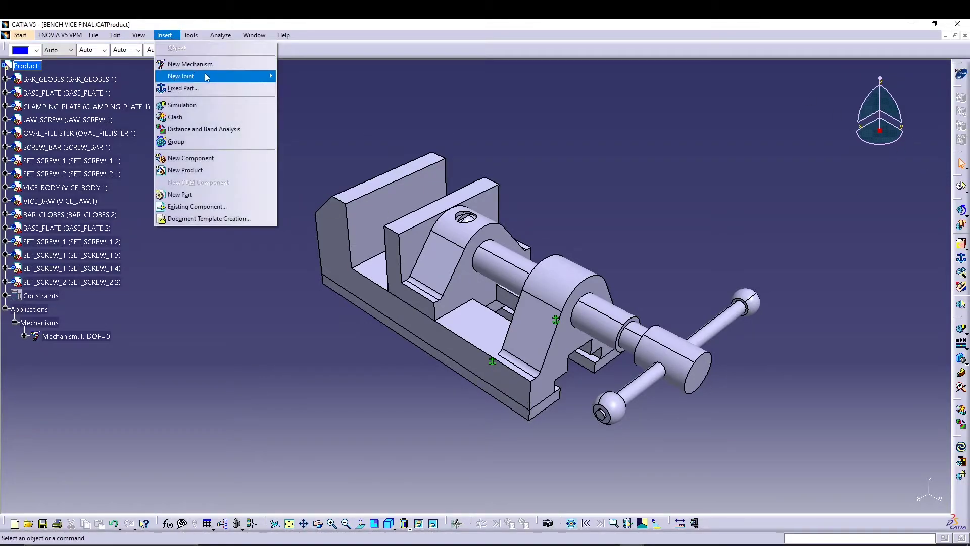
{"action": "mouse_move", "coordinate": [204, 76]}
{"action": "left_click", "coordinate": [298, 77]}
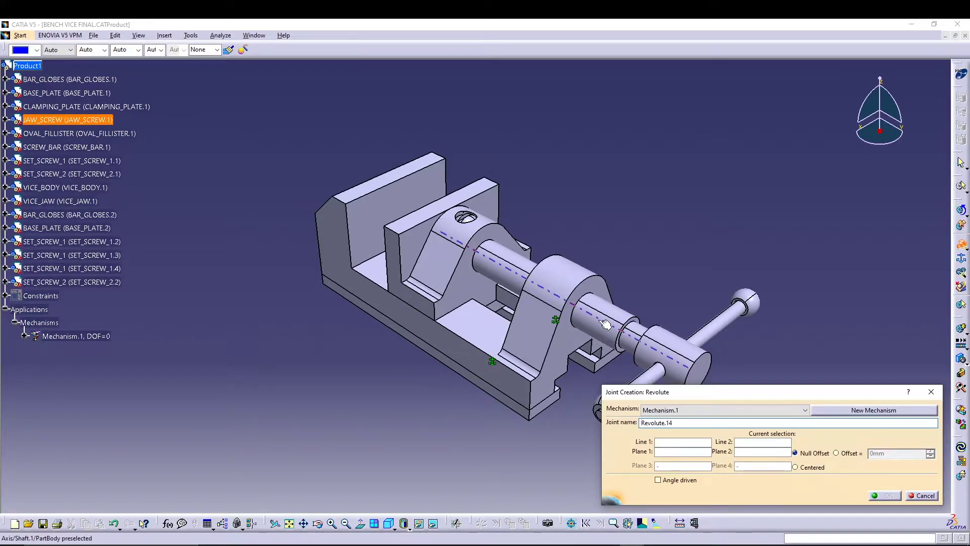
{"action": "left_click", "coordinate": [606, 324]}
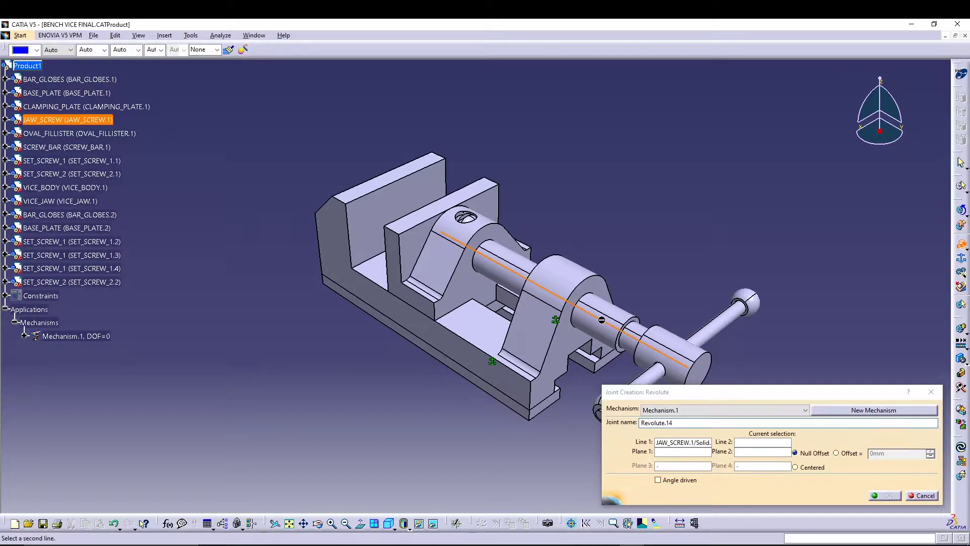
{"action": "left_click", "coordinate": [458, 233]}
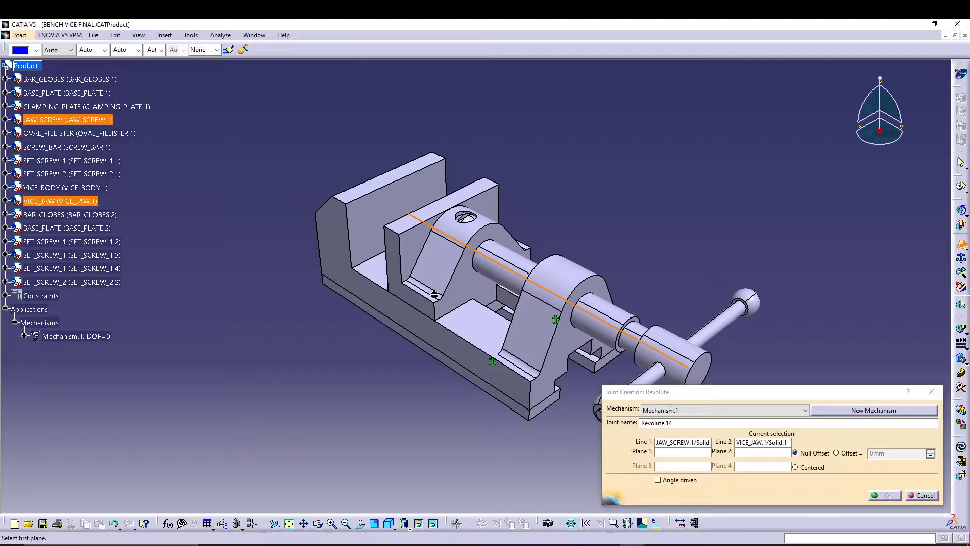
{"action": "left_click", "coordinate": [468, 276]}
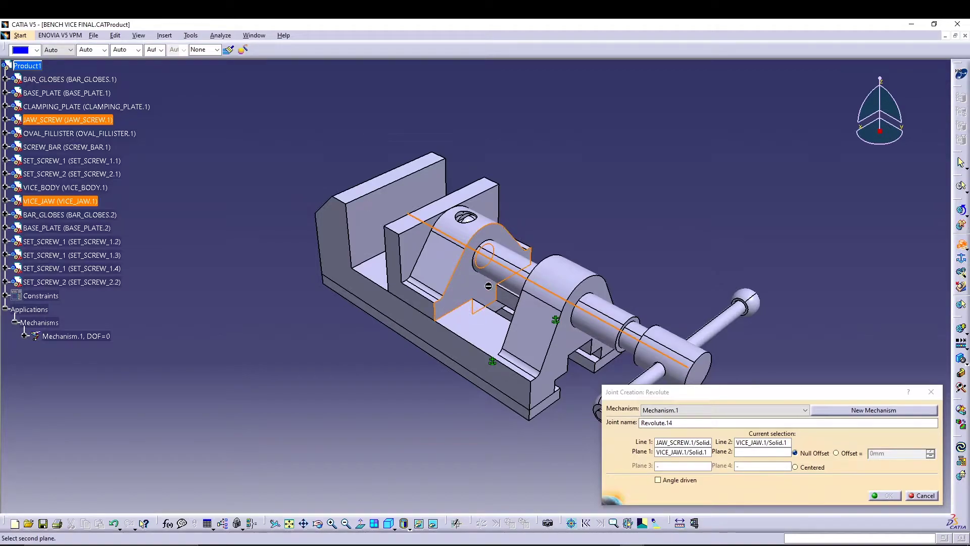
{"action": "left_click", "coordinate": [473, 263]}
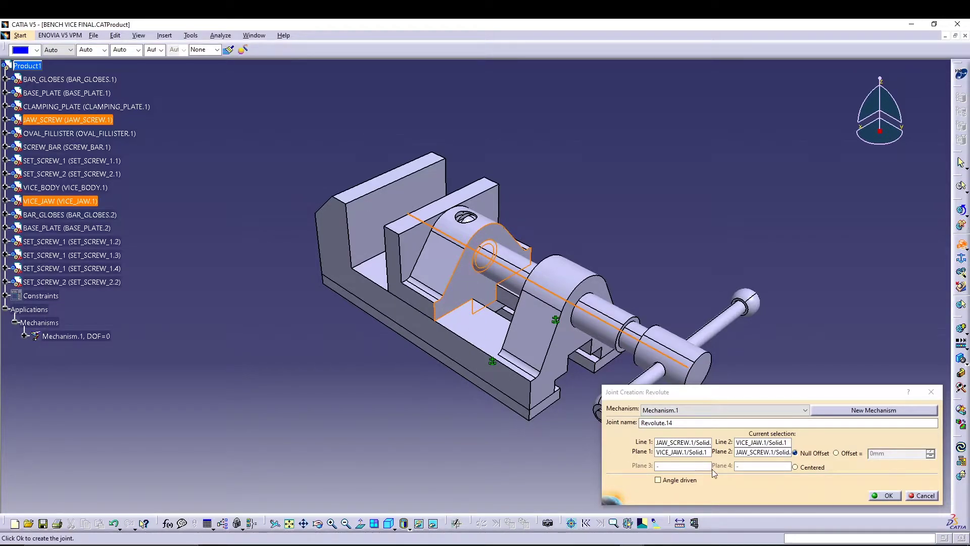
{"action": "left_click", "coordinate": [839, 453]}
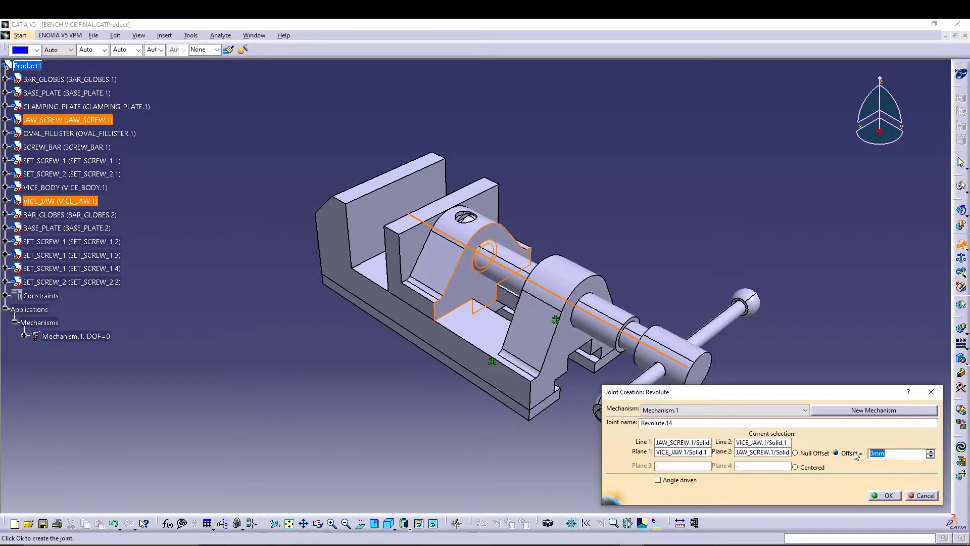
{"action": "type", "text": "1.5"}
{"action": "left_click", "coordinate": [885, 495]}
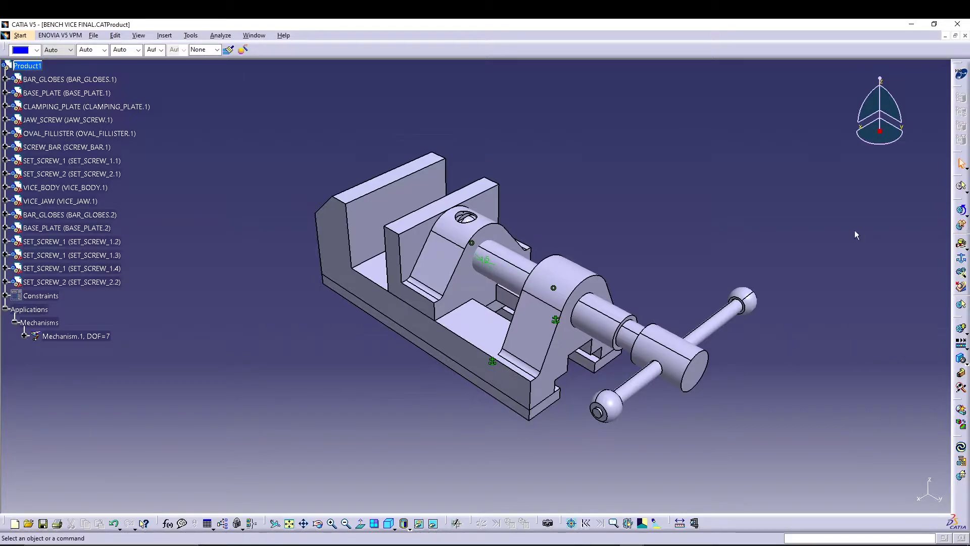
Define a planar joint from the VICE_BODY floor face to the VICE_JAW face, hiding the body to reach it.
{"action": "left_click", "coordinate": [163, 38]}
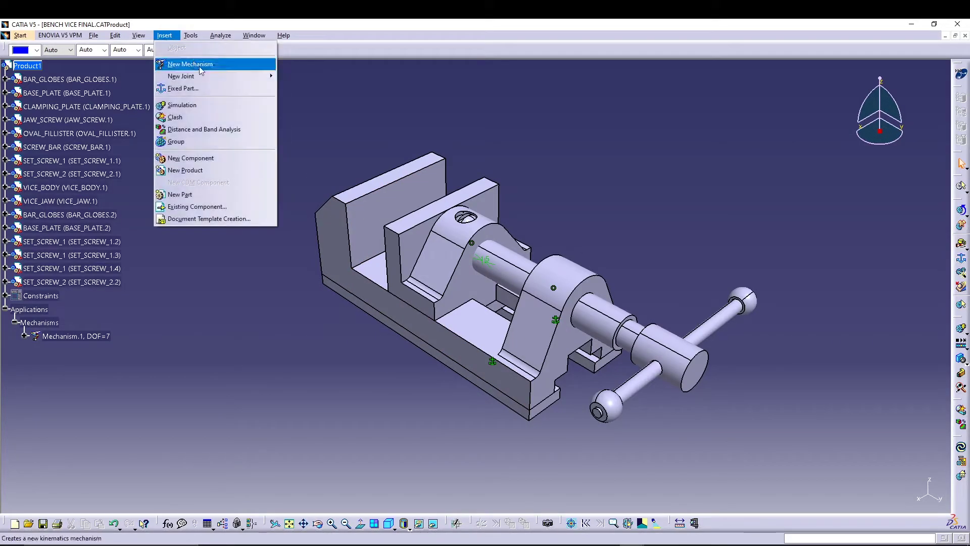
{"action": "mouse_move", "coordinate": [249, 76]}
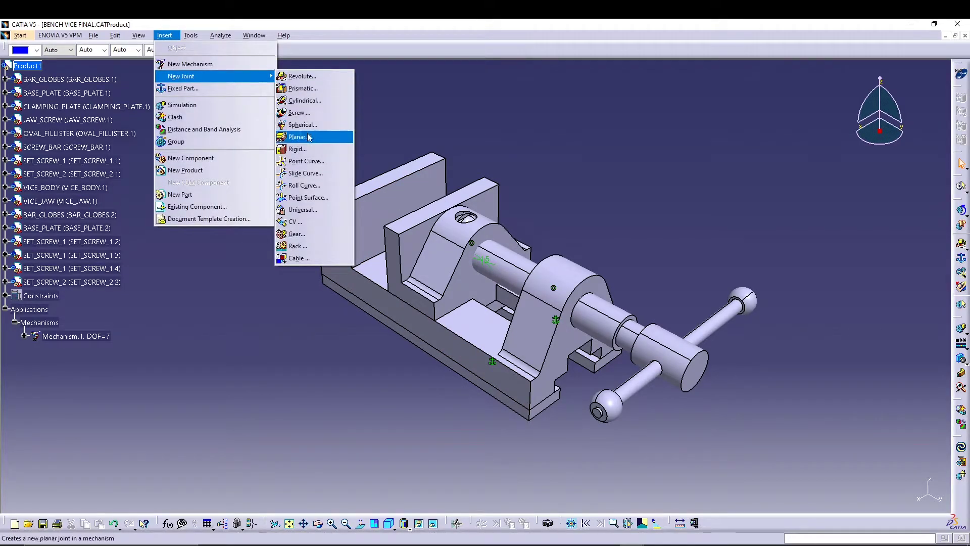
{"action": "left_click", "coordinate": [299, 136]}
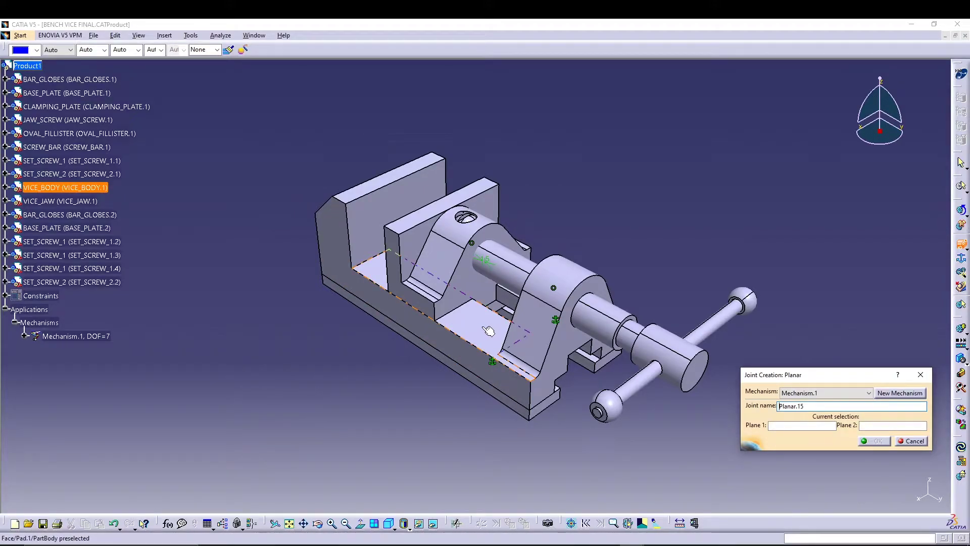
{"action": "left_click", "coordinate": [468, 328]}
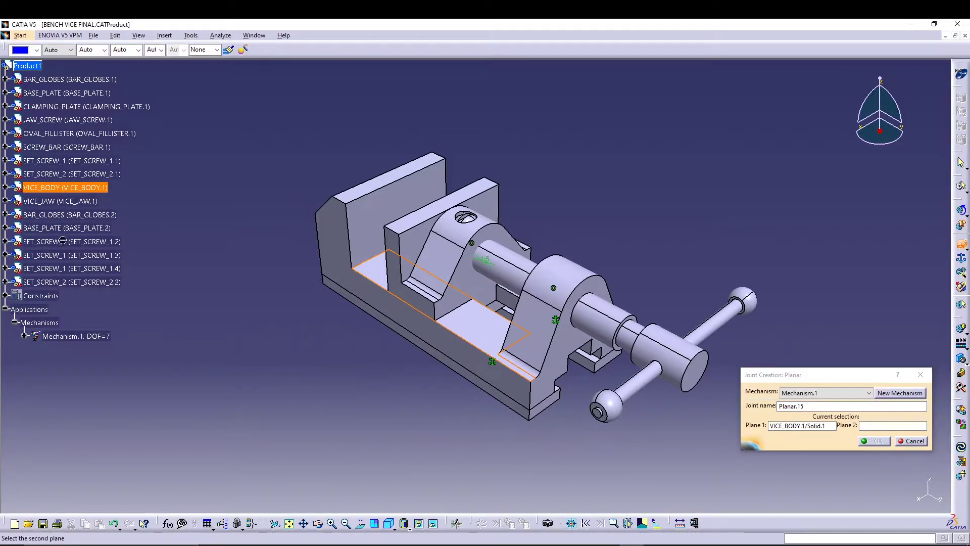
{"action": "right_click", "coordinate": [60, 190]}
{"action": "left_click", "coordinate": [86, 220]}
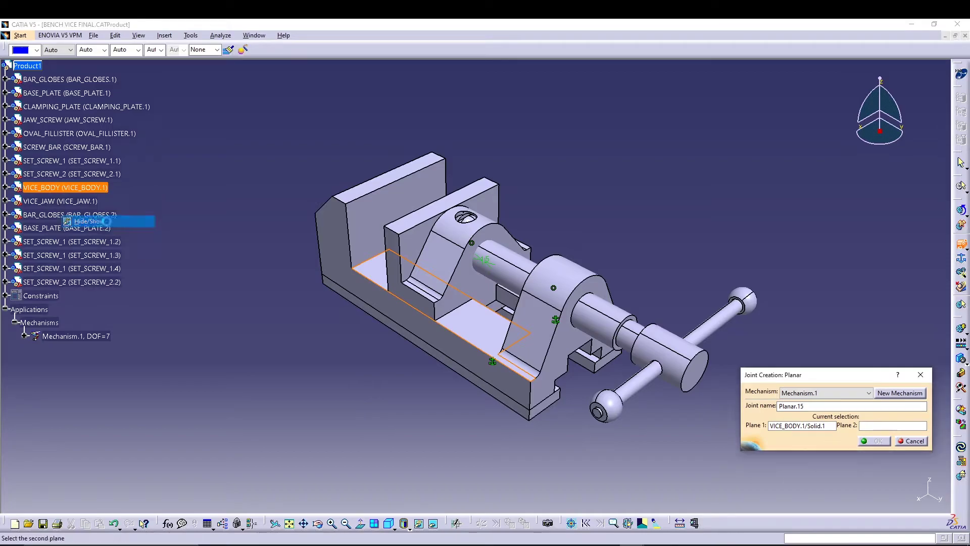
{"action": "middle_click_drag", "start_coordinate": [383, 431], "coordinate": [470, 267]}
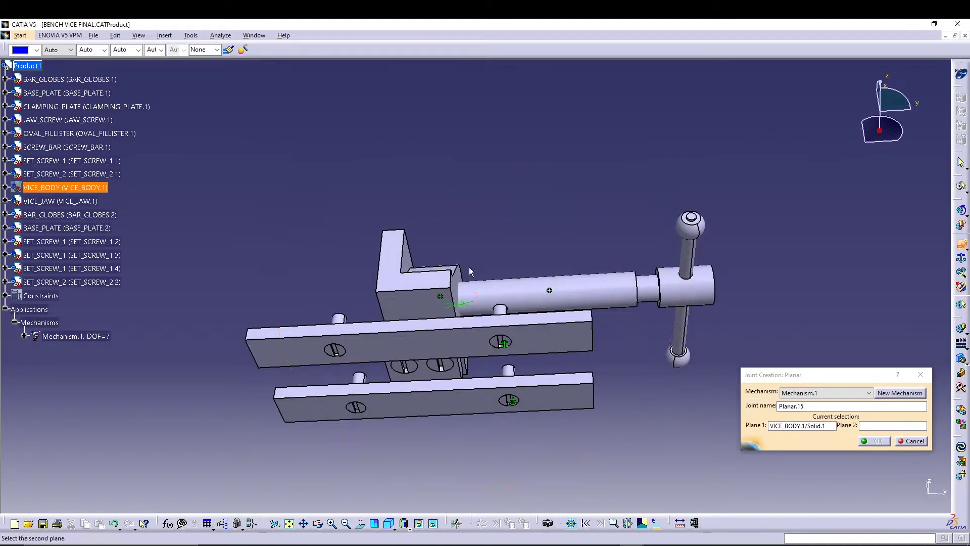
{"action": "left_click", "coordinate": [416, 307]}
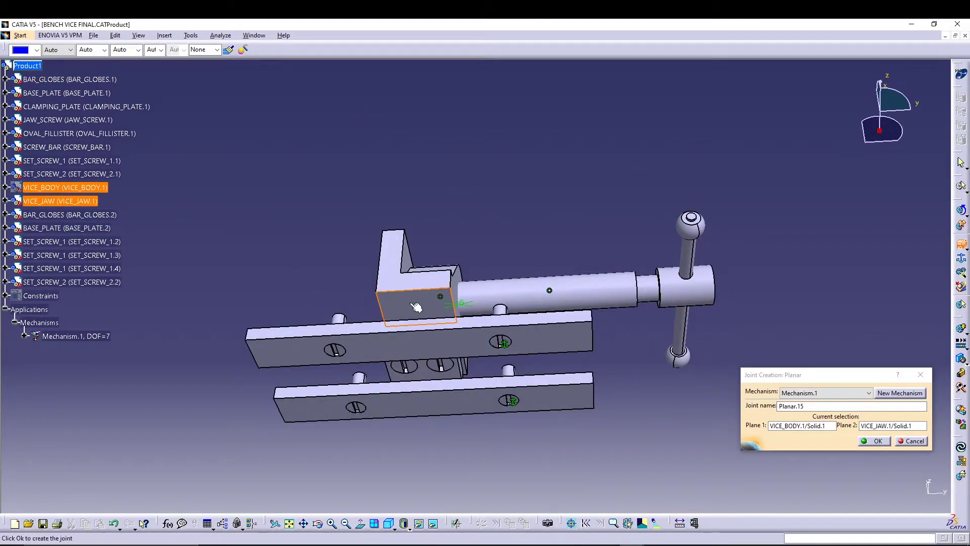
{"action": "middle_click_drag", "start_coordinate": [520, 178], "coordinate": [445, 404]}
Confirm Planar.15, show VICE_BODY again and recenter the model in the view.
{"action": "left_click", "coordinate": [878, 441]}
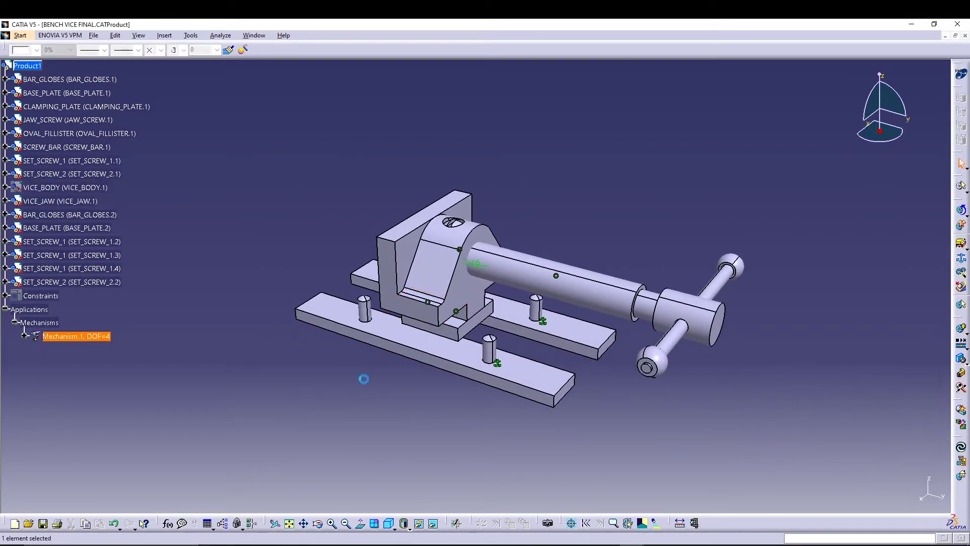
{"action": "right_click", "coordinate": [63, 188]}
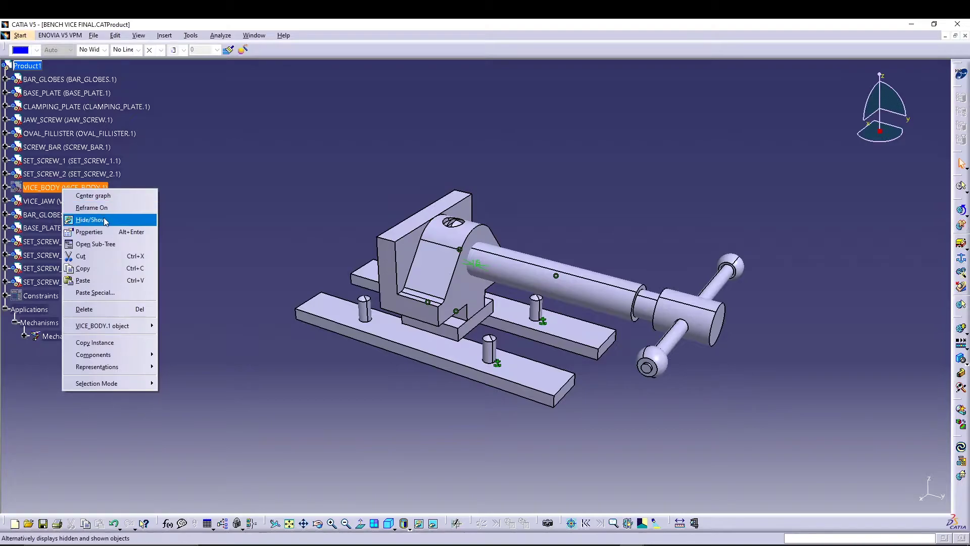
{"action": "left_click", "coordinate": [93, 219]}
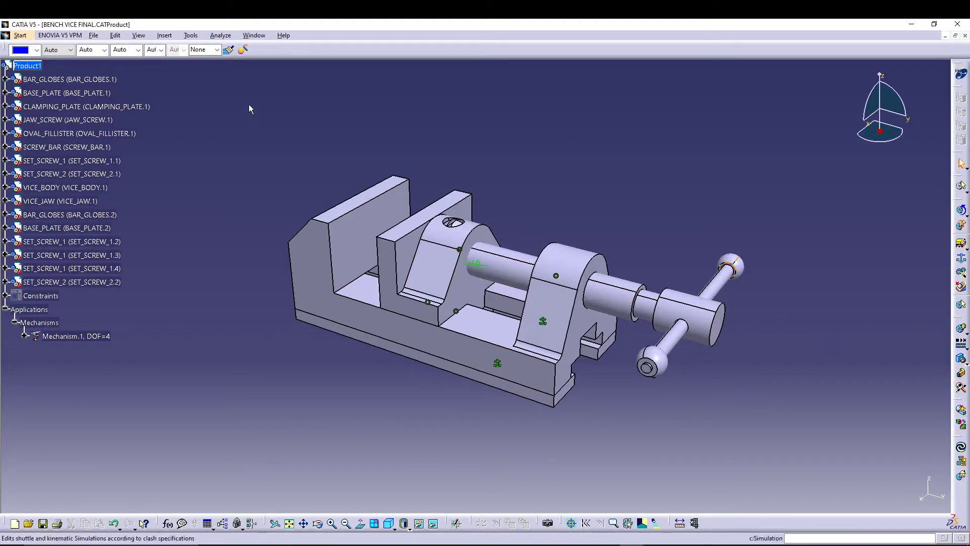
{"action": "middle_click_drag", "start_coordinate": [612, 191], "coordinate": [553, 230]}
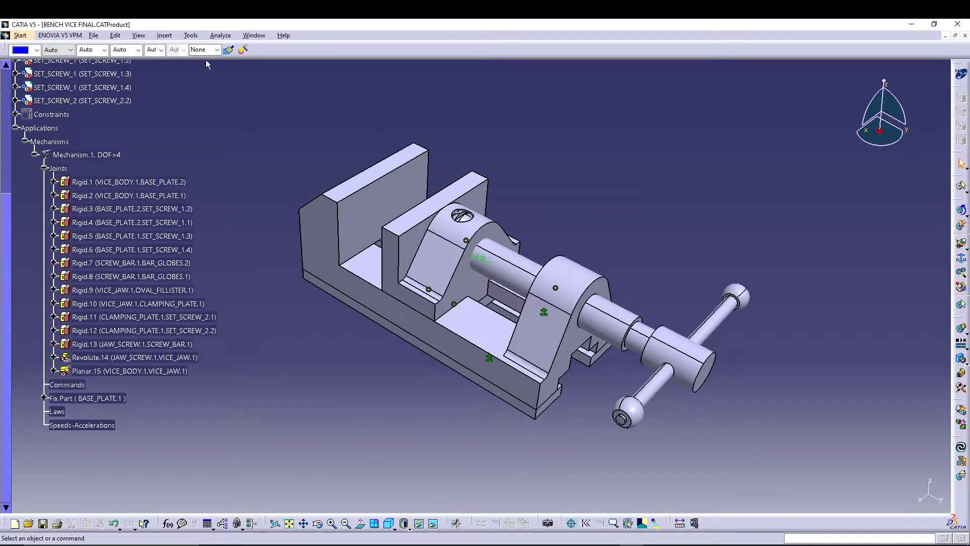
Create a length-driven screw joint between the jaw screw shaft axis and vice body axis with pitch 5.
{"action": "left_click", "coordinate": [164, 36]}
{"action": "mouse_move", "coordinate": [235, 78]}
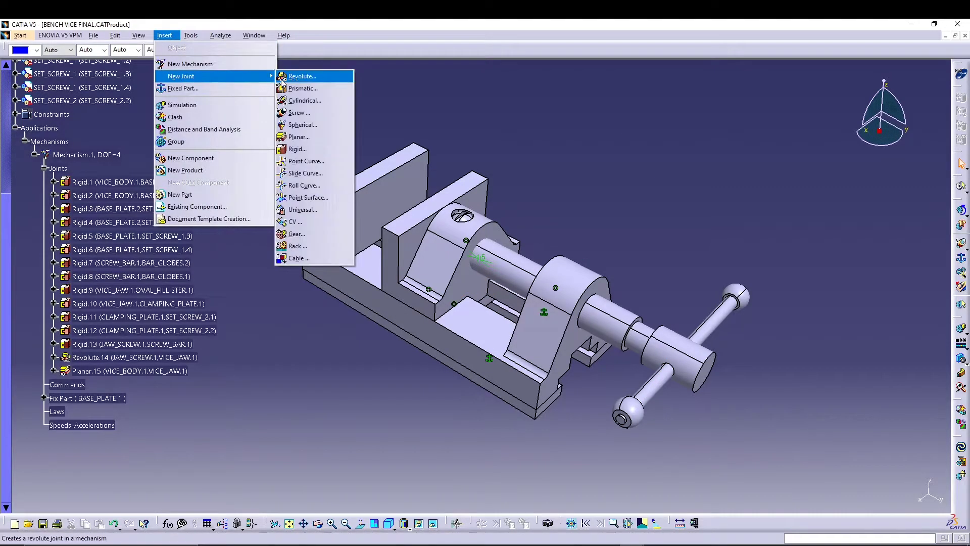
{"action": "left_click", "coordinate": [298, 113]}
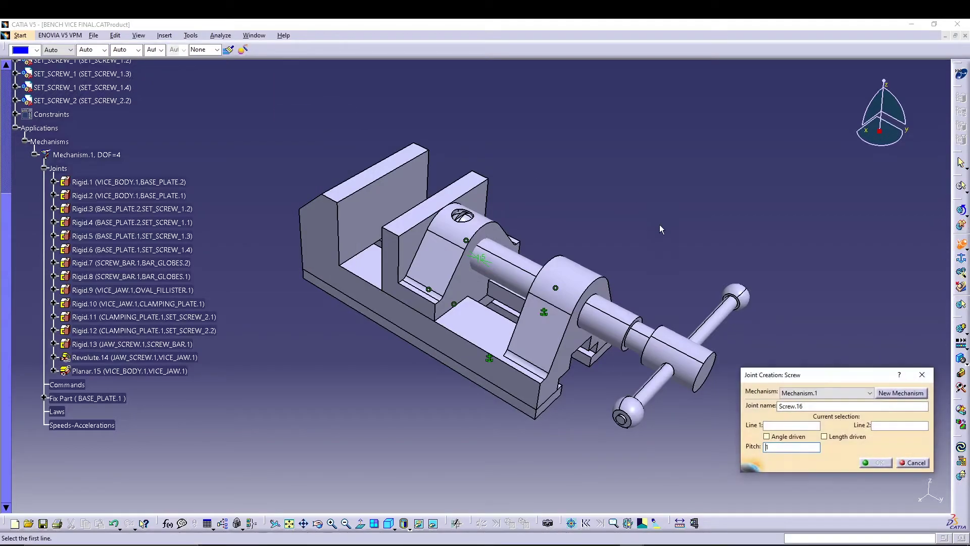
{"action": "left_click", "coordinate": [622, 326]}
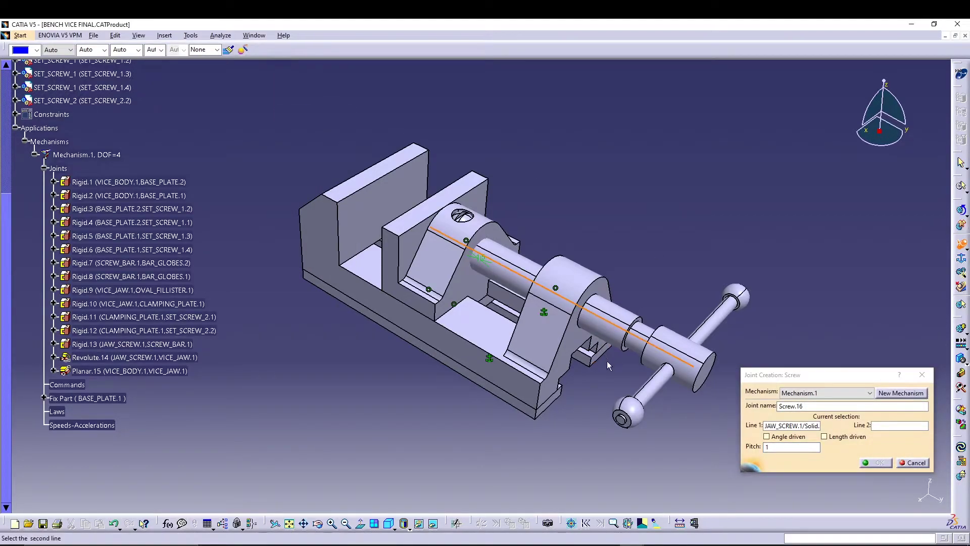
{"action": "left_click", "coordinate": [570, 310]}
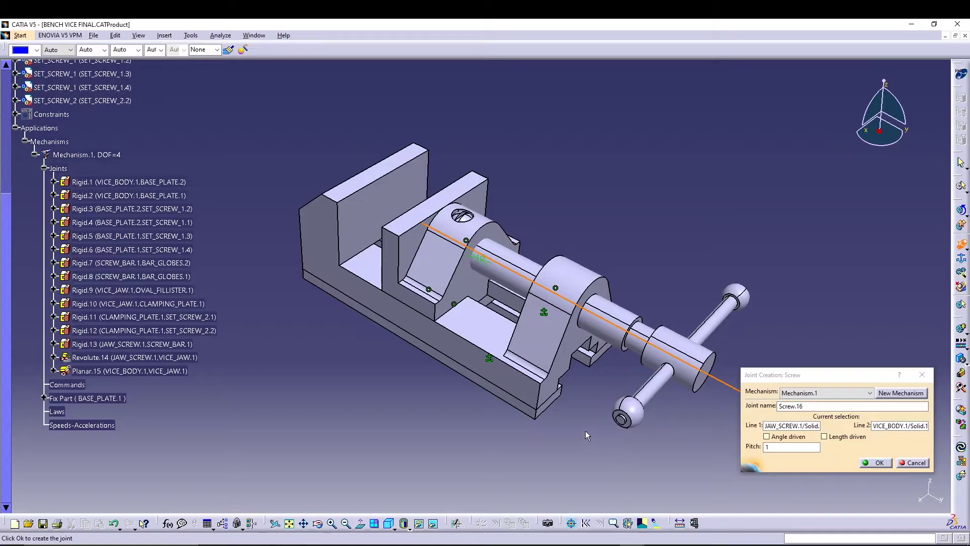
{"action": "left_click", "coordinate": [824, 437]}
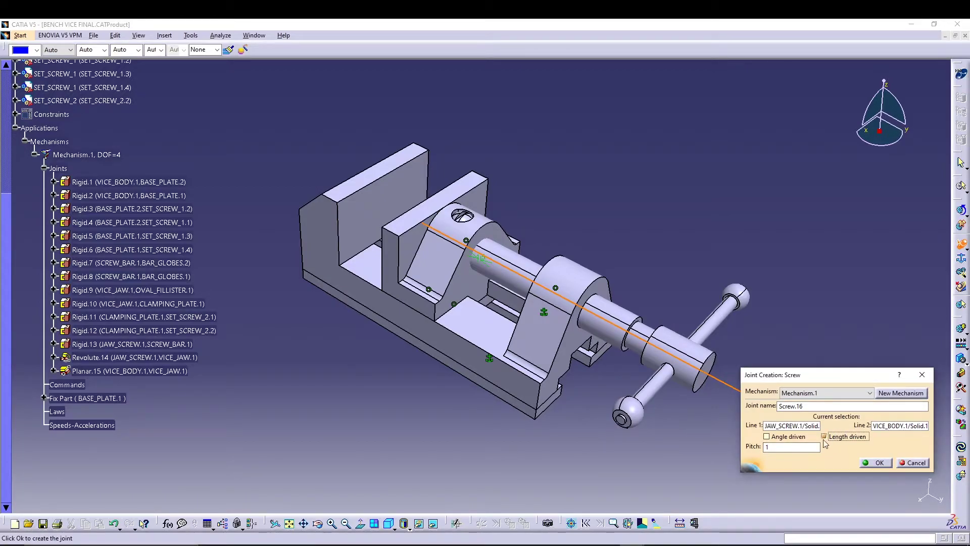
{"action": "double_click", "coordinate": [788, 447]}
{"action": "type", "text": "5"}
{"action": "left_click", "coordinate": [873, 463]}
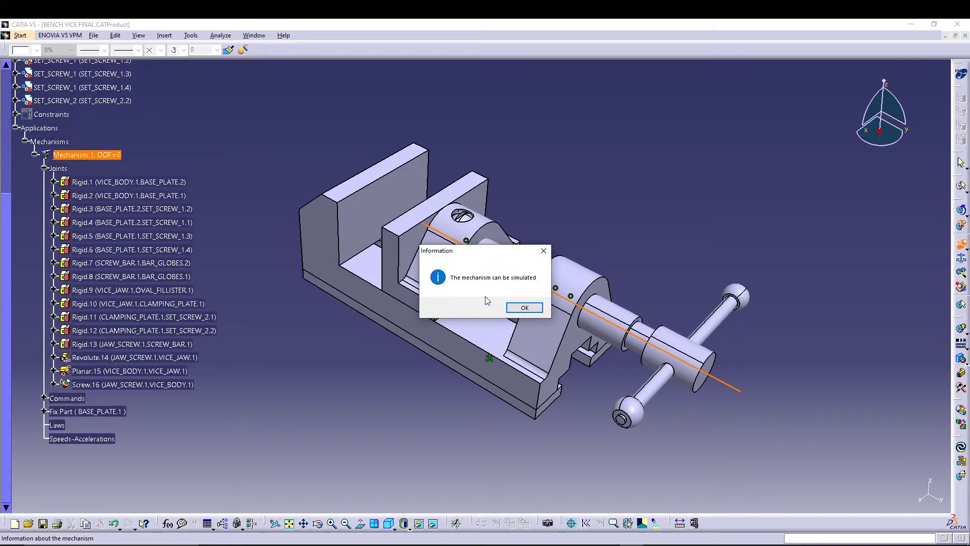
Dismiss the simulation-ready message, clear the selection, and zoom out and pan so the whole vice shows.
{"action": "left_click", "coordinate": [525, 307]}
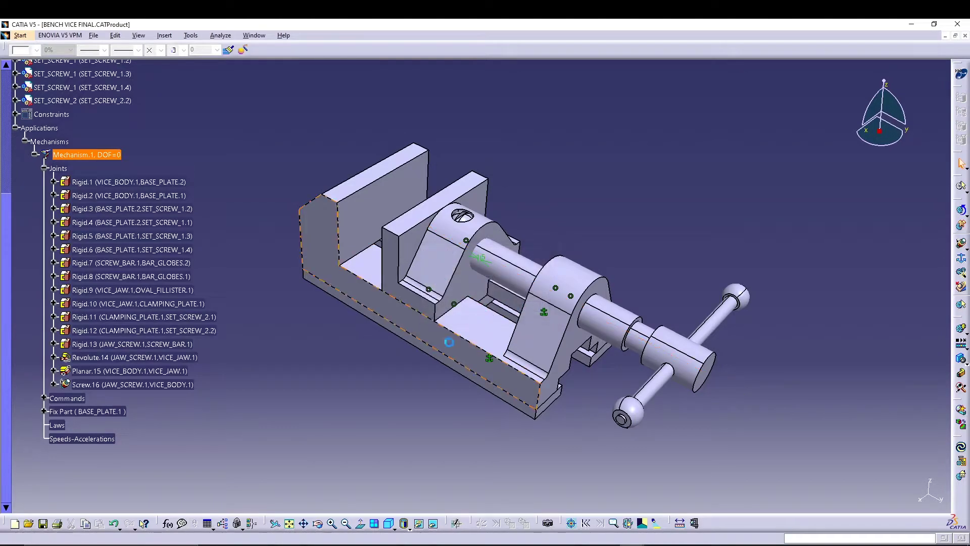
{"action": "middle_click_drag", "start_coordinate": [427, 402], "coordinate": [432, 406]}
{"action": "left_click", "coordinate": [866, 342]}
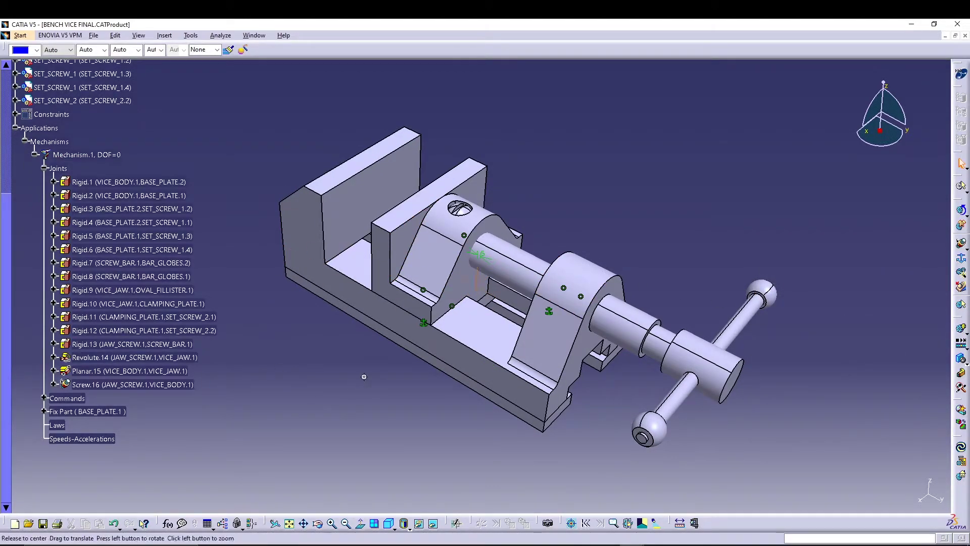
{"action": "middle_click_drag", "start_coordinate": [369, 354], "coordinate": [329, 363], "text": "ctrl"}
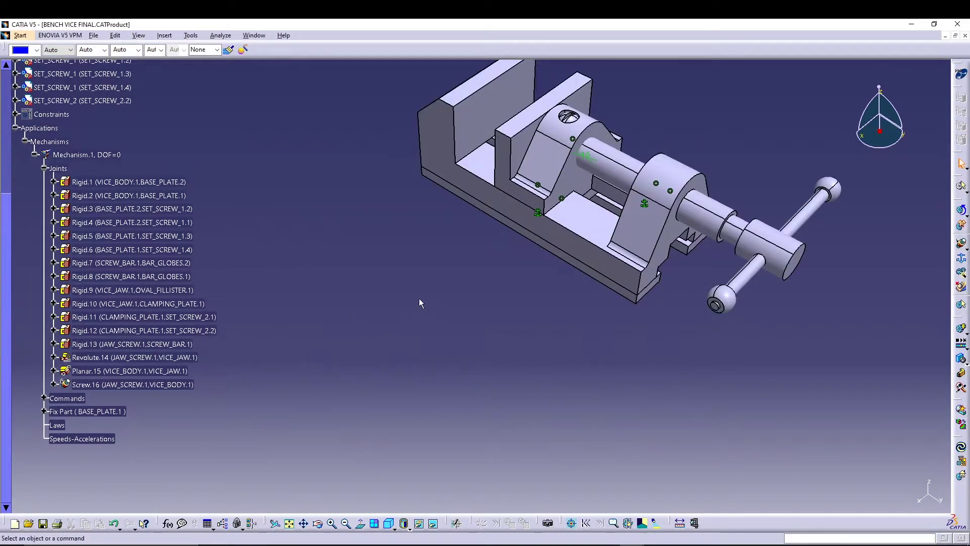
{"action": "middle_click_drag", "start_coordinate": [419, 303], "coordinate": [273, 422]}
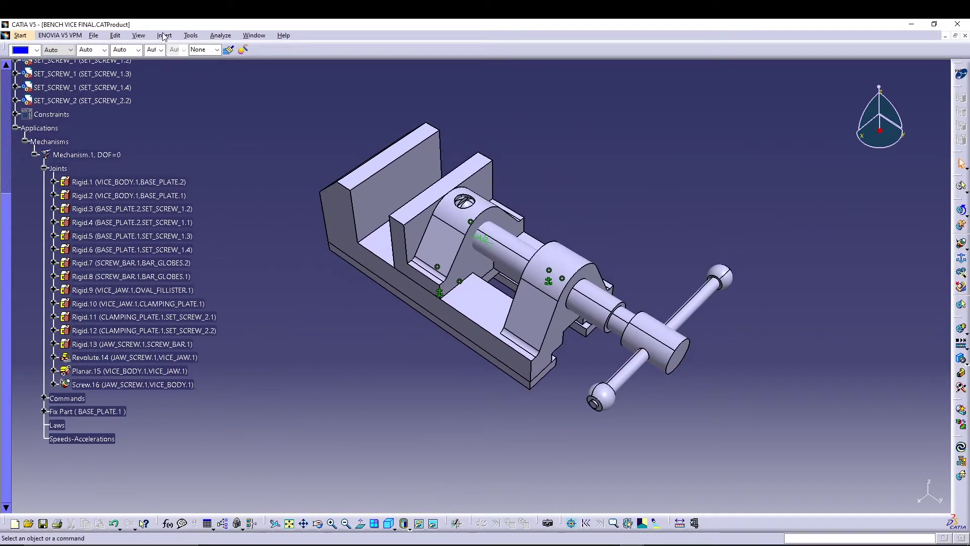
Insert a new simulation using Mechanism.1 as the simulation object.
{"action": "left_click", "coordinate": [164, 36]}
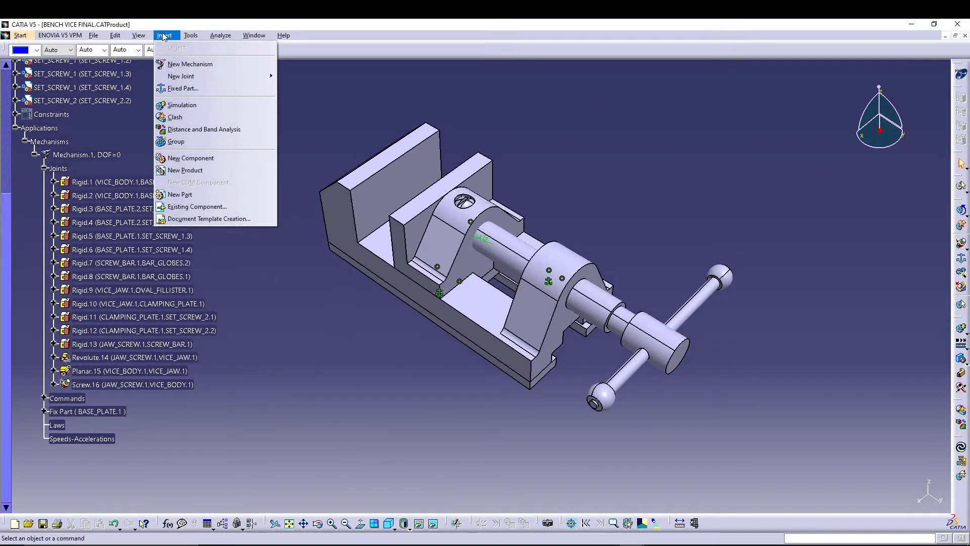
{"action": "left_click", "coordinate": [198, 104]}
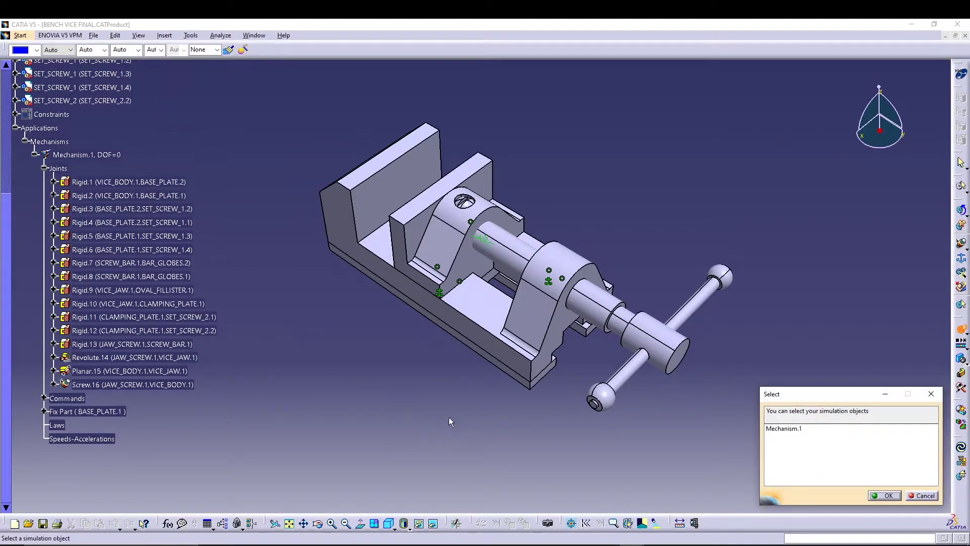
{"action": "left_click", "coordinate": [796, 431]}
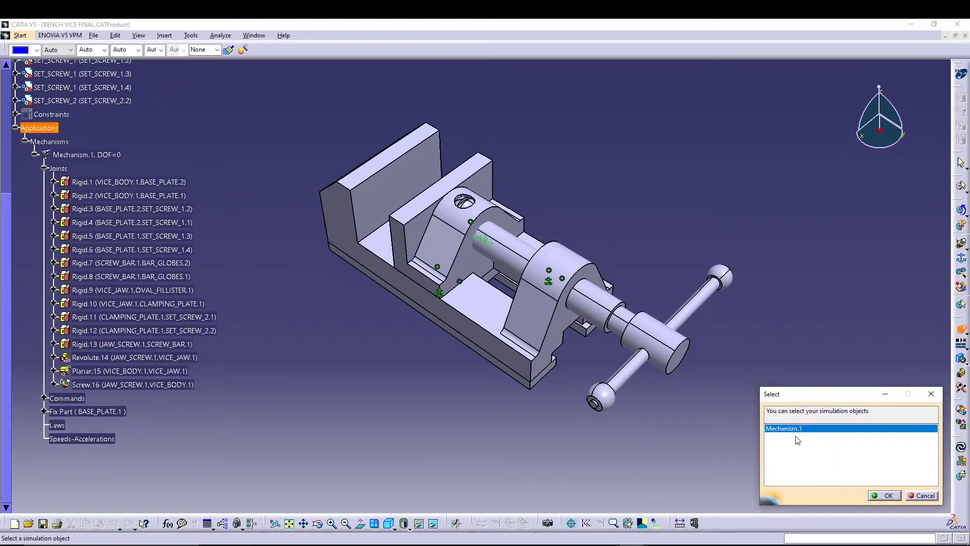
{"action": "left_click", "coordinate": [877, 496]}
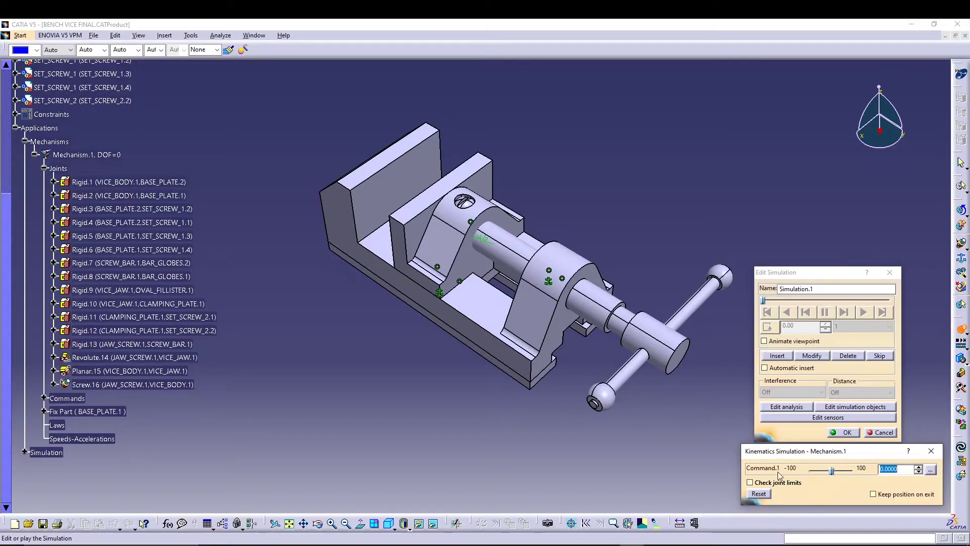
Set Command.1's range to -25 through 35 and drive the jaw along its travel.
{"action": "left_click_drag", "start_coordinate": [832, 472], "coordinate": [833, 479]}
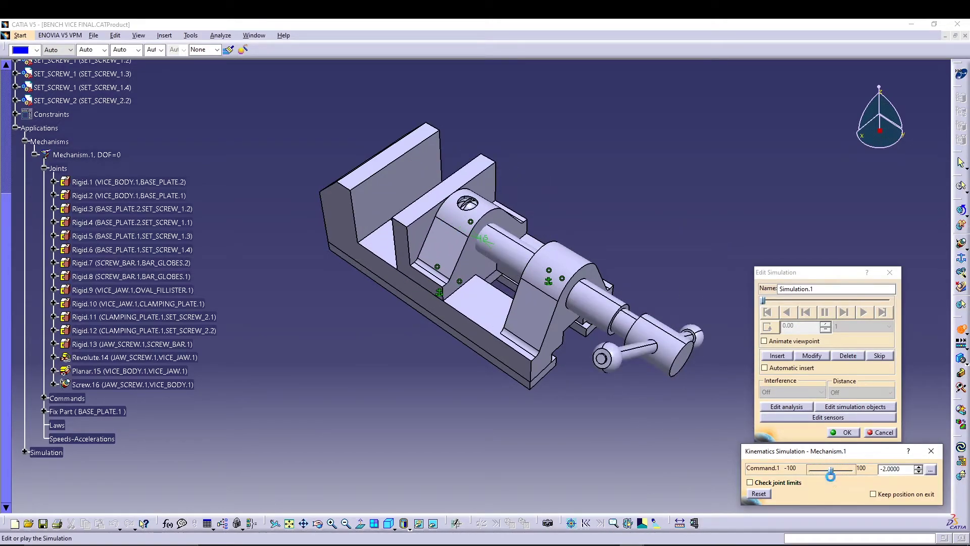
{"action": "left_click", "coordinate": [930, 469]}
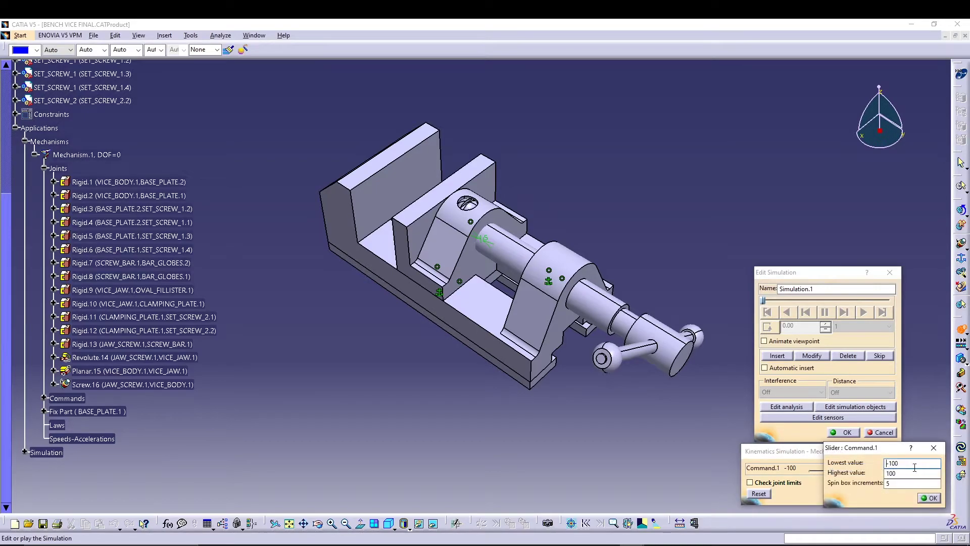
{"action": "left_click_drag", "start_coordinate": [910, 464], "coordinate": [876, 464]}
{"action": "type", "text": "-25"}
{"action": "double_click", "coordinate": [909, 474]}
{"action": "type", "text": "35"}
{"action": "left_click", "coordinate": [929, 498]}
{"action": "left_click_drag", "start_coordinate": [823, 471], "coordinate": [851, 472]}
{"action": "left_click_drag", "start_coordinate": [858, 477], "coordinate": [847, 476]}
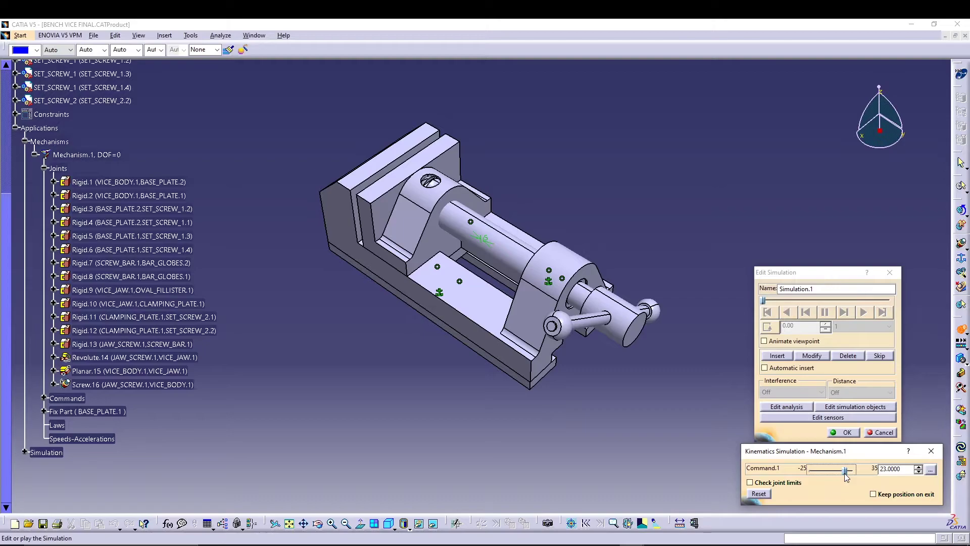
Narrow Command.1's upper limit to 30, then 25, and move the jaw screw along the new range.
{"action": "left_click", "coordinate": [931, 470]}
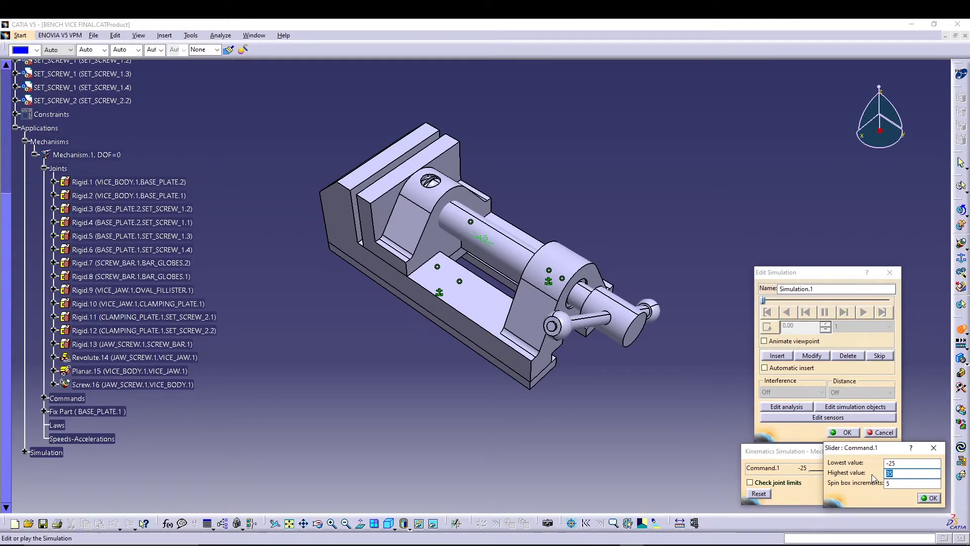
{"action": "left_click", "coordinate": [929, 499]}
{"action": "mouse_move", "coordinate": [845, 474]}
{"action": "left_mouse_down"}
{"action": "mouse_move", "coordinate": [854, 473]}
{"action": "mouse_move", "coordinate": [844, 470]}
{"action": "left_mouse_up"}
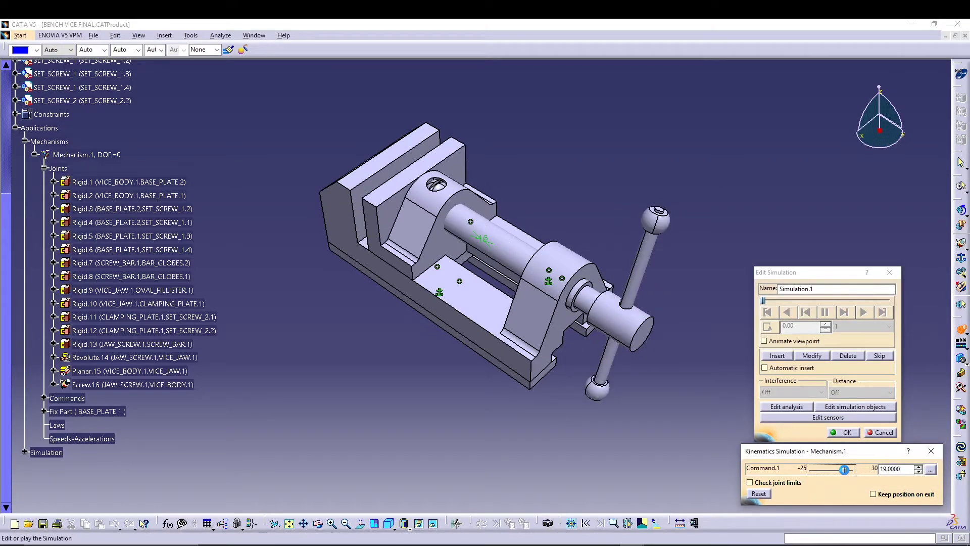
{"action": "left_click", "coordinate": [931, 470]}
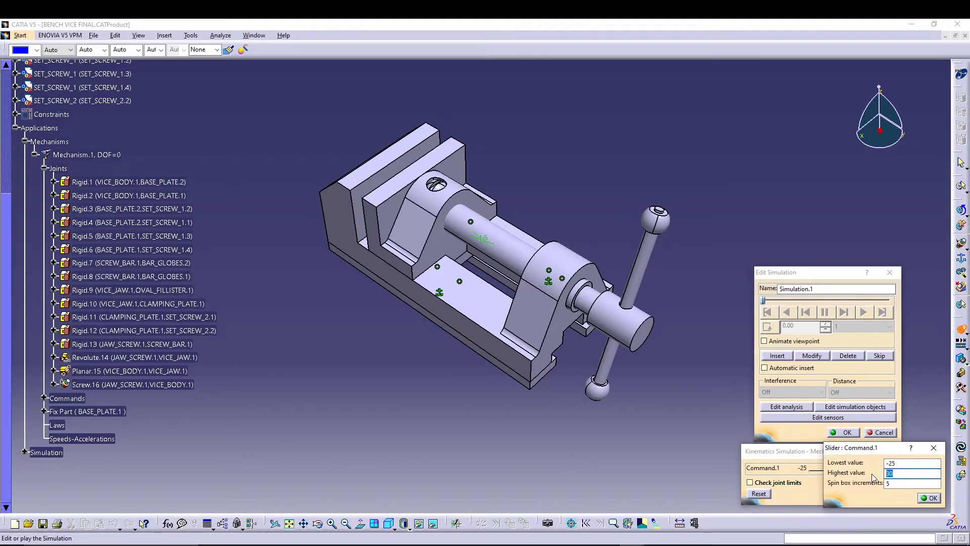
{"action": "type", "text": "25"}
{"action": "key", "text": "Return"}
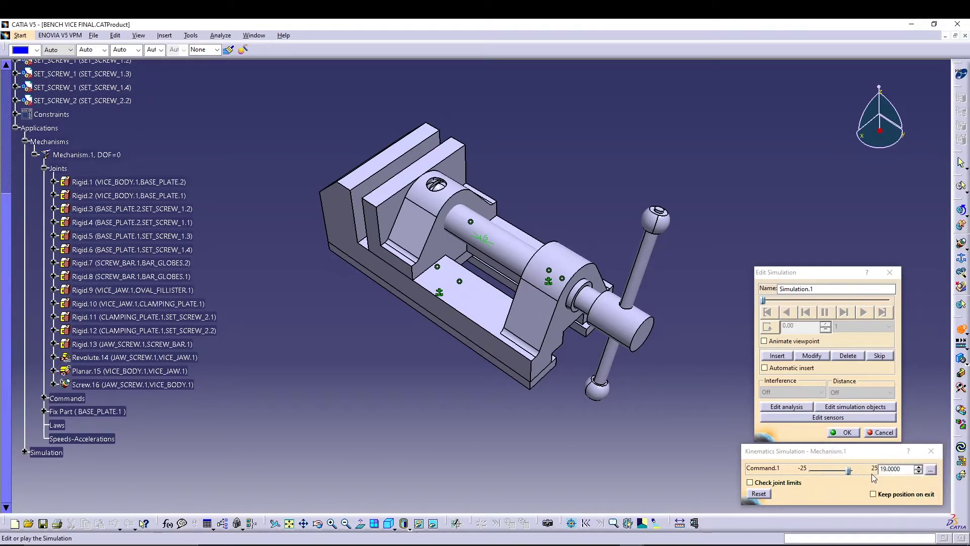
{"action": "left_click_drag", "start_coordinate": [848, 471], "coordinate": [800, 477]}
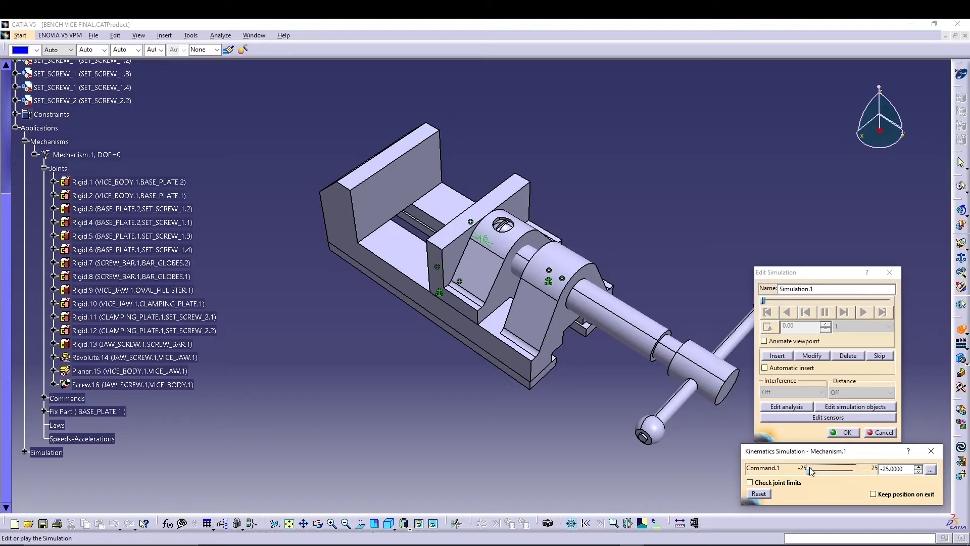
Record the jaw's current position in Simulation.1, then play it back from the start.
{"action": "left_click", "coordinate": [777, 354]}
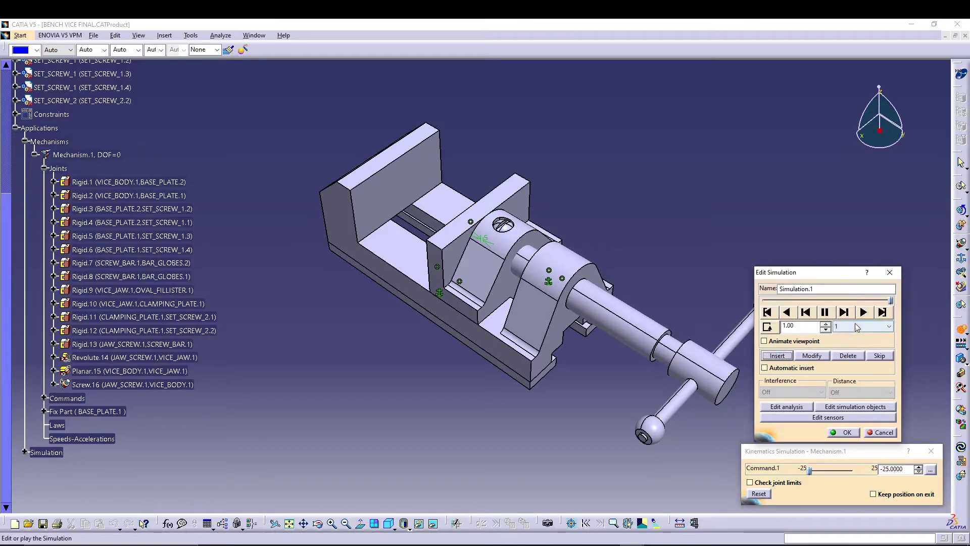
{"action": "left_click", "coordinate": [769, 311]}
{"action": "left_click", "coordinate": [863, 312]}
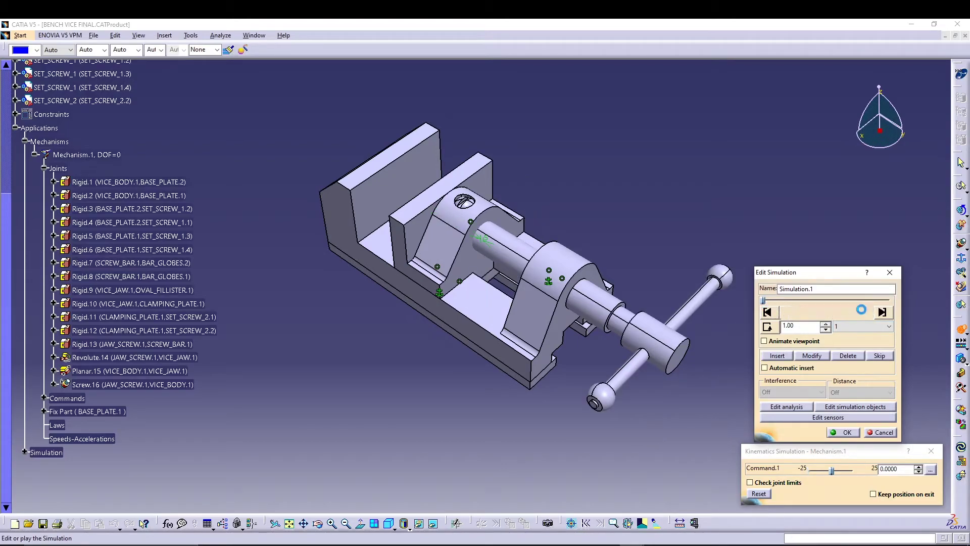
{"action": "left_click", "coordinate": [767, 312]}
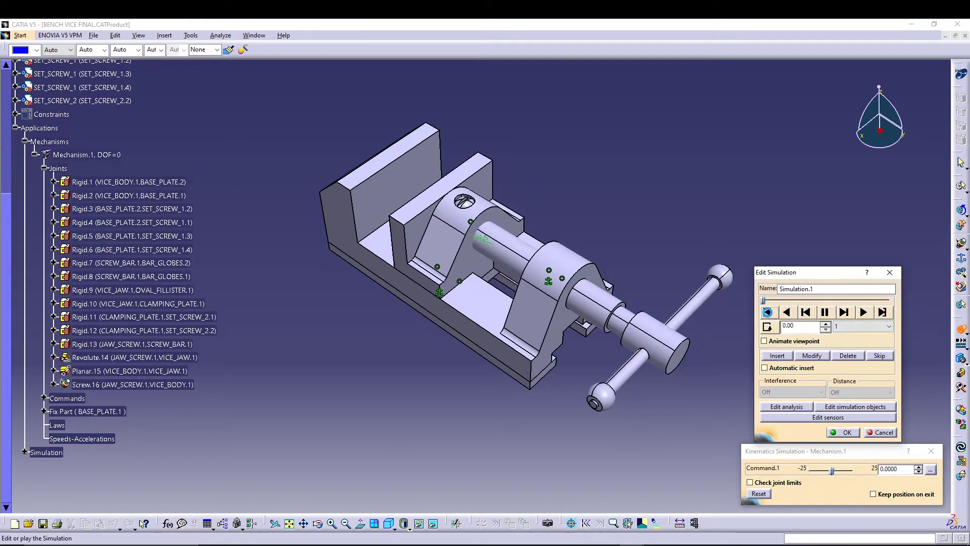
Set the interpolation step to 0.01 and replay the jaw motion from the start.
{"action": "left_click", "coordinate": [877, 328]}
{"action": "left_click", "coordinate": [852, 375]}
{"action": "left_click", "coordinate": [864, 312]}
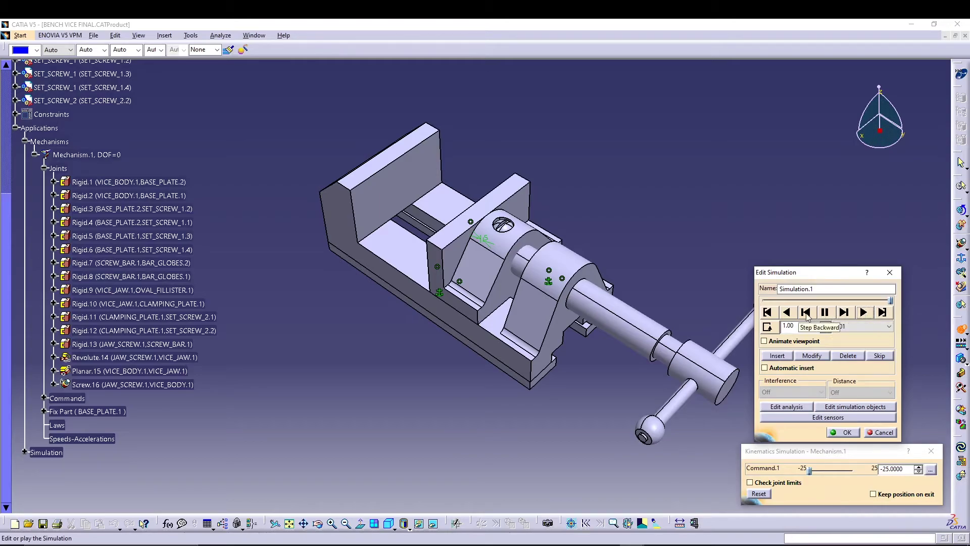
{"action": "left_click", "coordinate": [769, 314]}
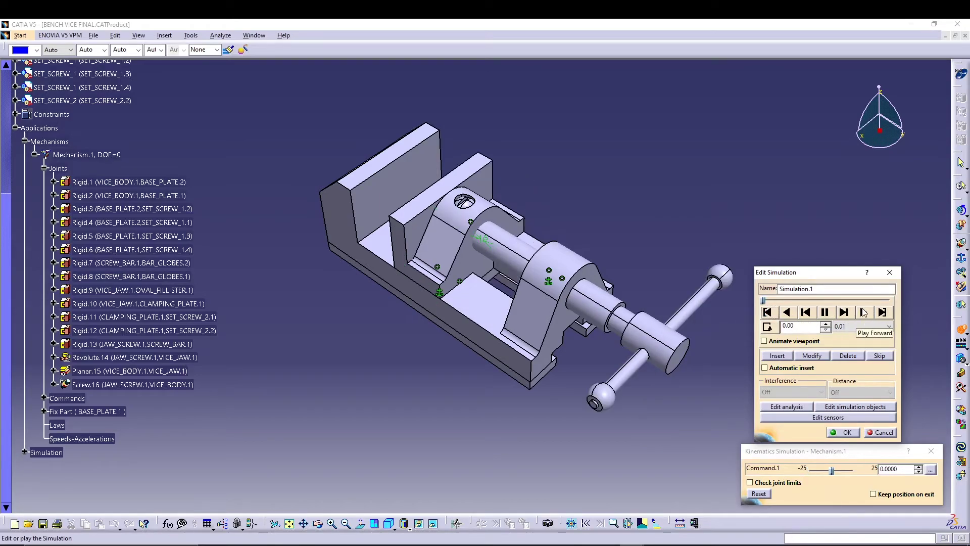
{"action": "left_click", "coordinate": [864, 313]}
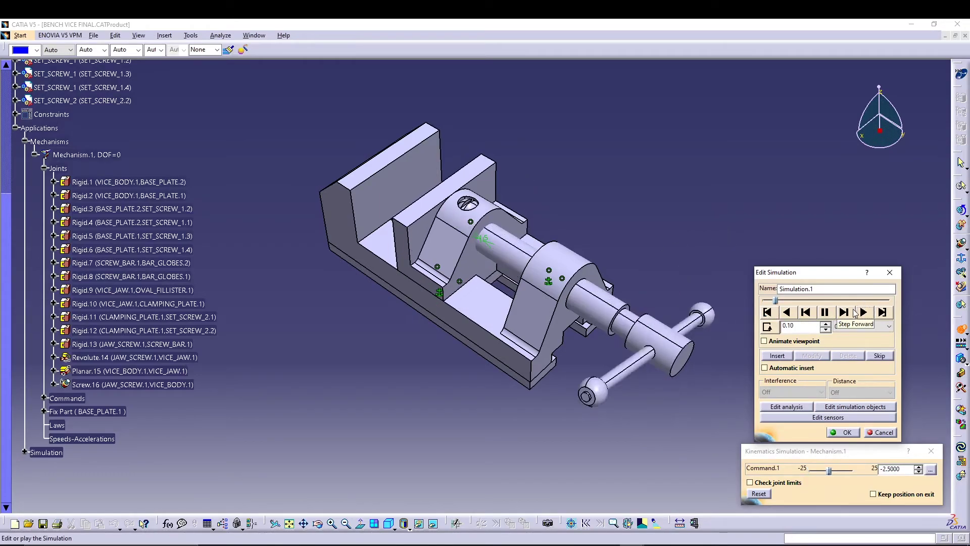
Switch the simulation playback to loop mode and orbit the vice to watch it from underneath.
{"action": "left_click", "coordinate": [768, 326]}
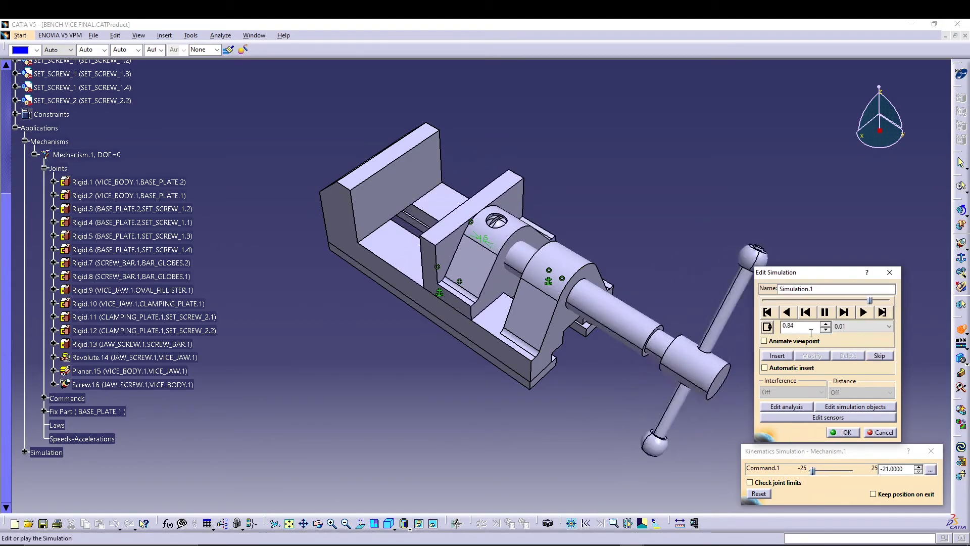
{"action": "middle_click_drag", "start_coordinate": [472, 425], "coordinate": [630, 56]}
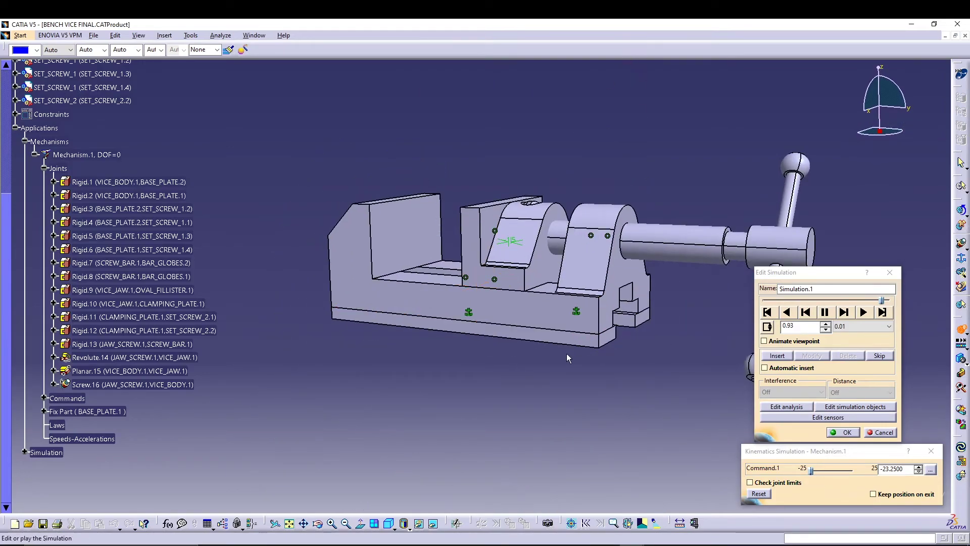
{"action": "middle_click_drag", "start_coordinate": [525, 403], "coordinate": [582, 371]}
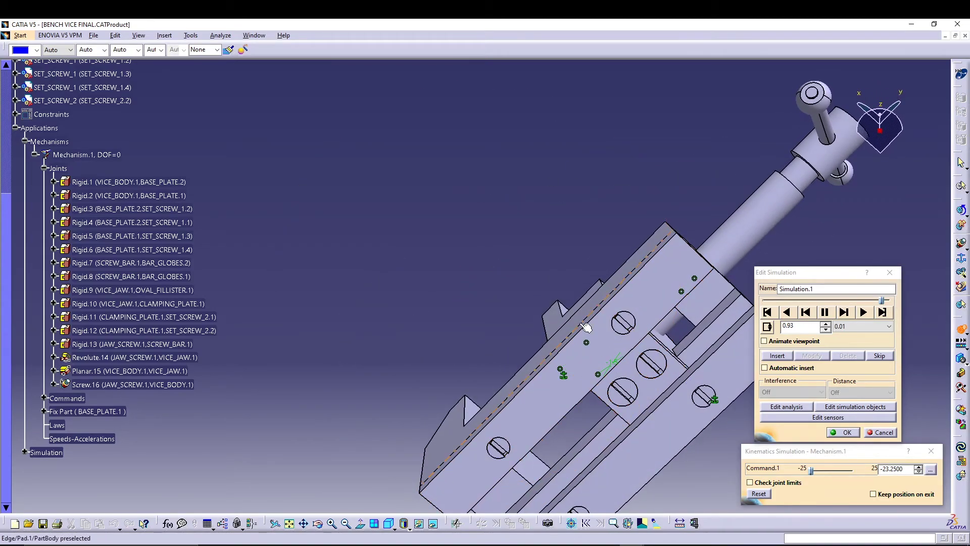